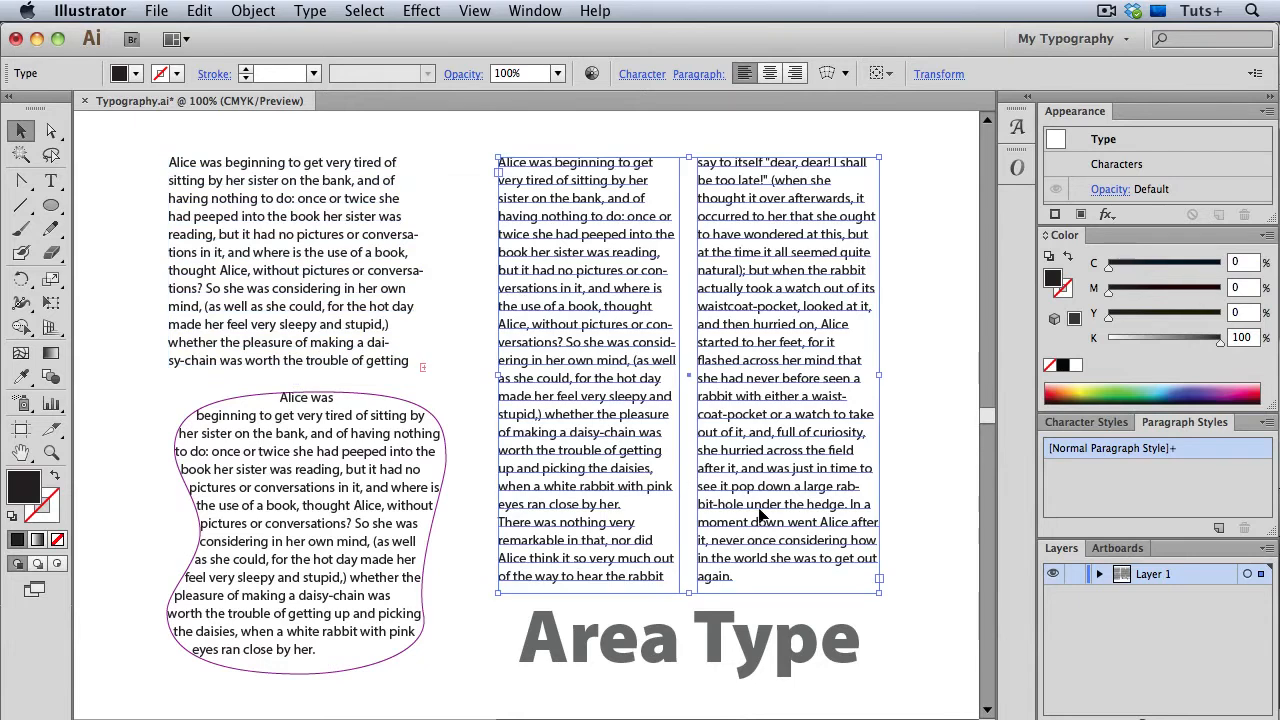
# - Select the text inside the curved freeform shape and stretch its text area slightly wider
pyautogui.click(399, 484)
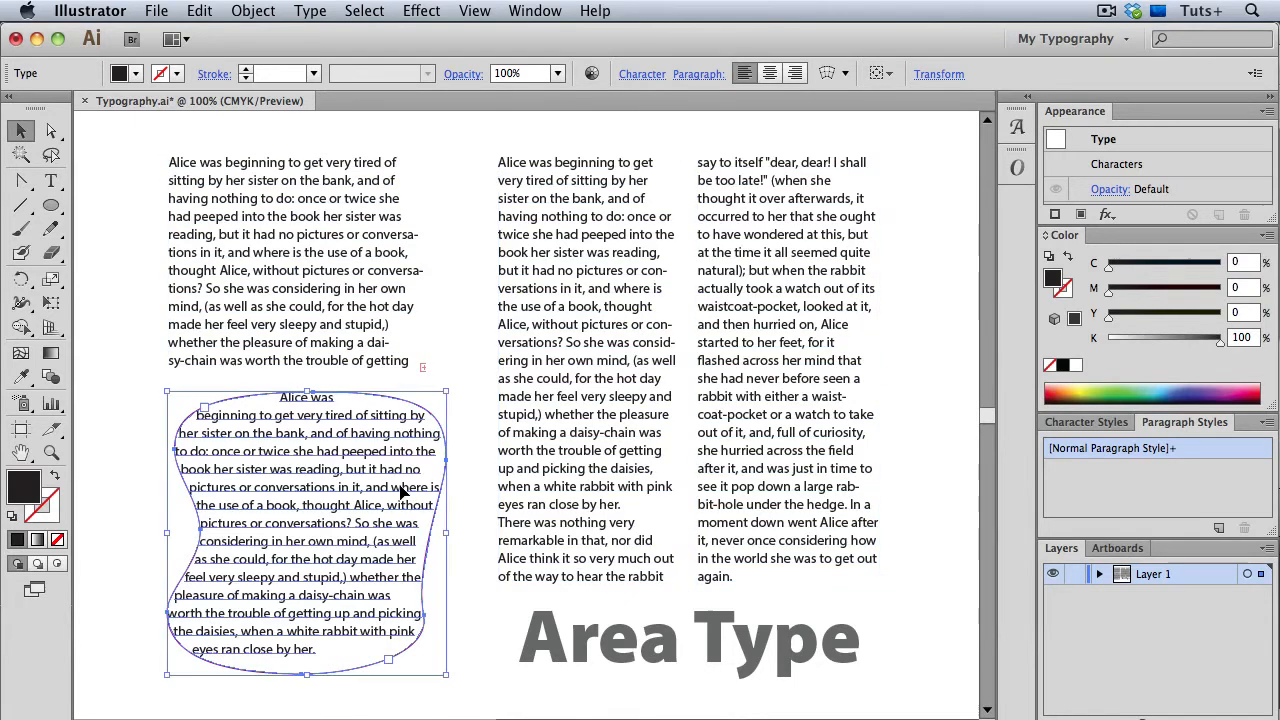
pyautogui.moveTo(444, 535); pyautogui.dragTo(476, 533)
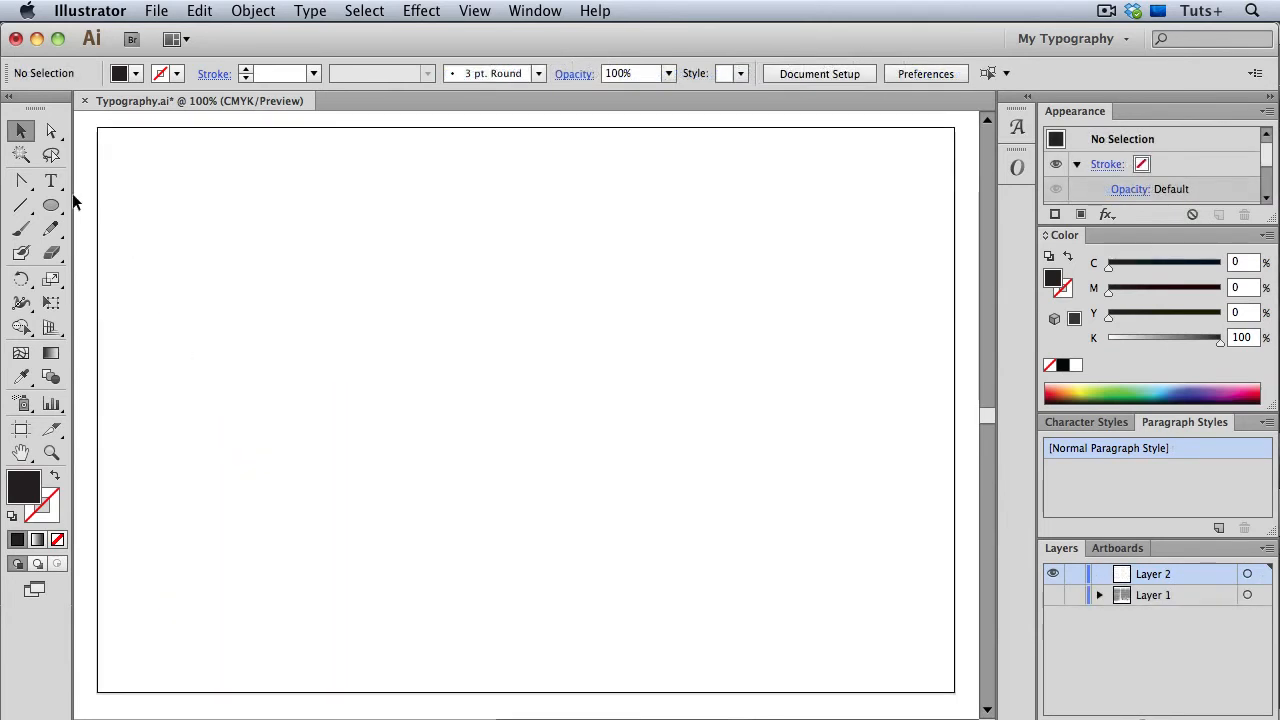
# - Try to start area type on the empty artboard with the Area Type tool
pyautogui.moveTo(57, 185); pyautogui.dragTo(85, 205)
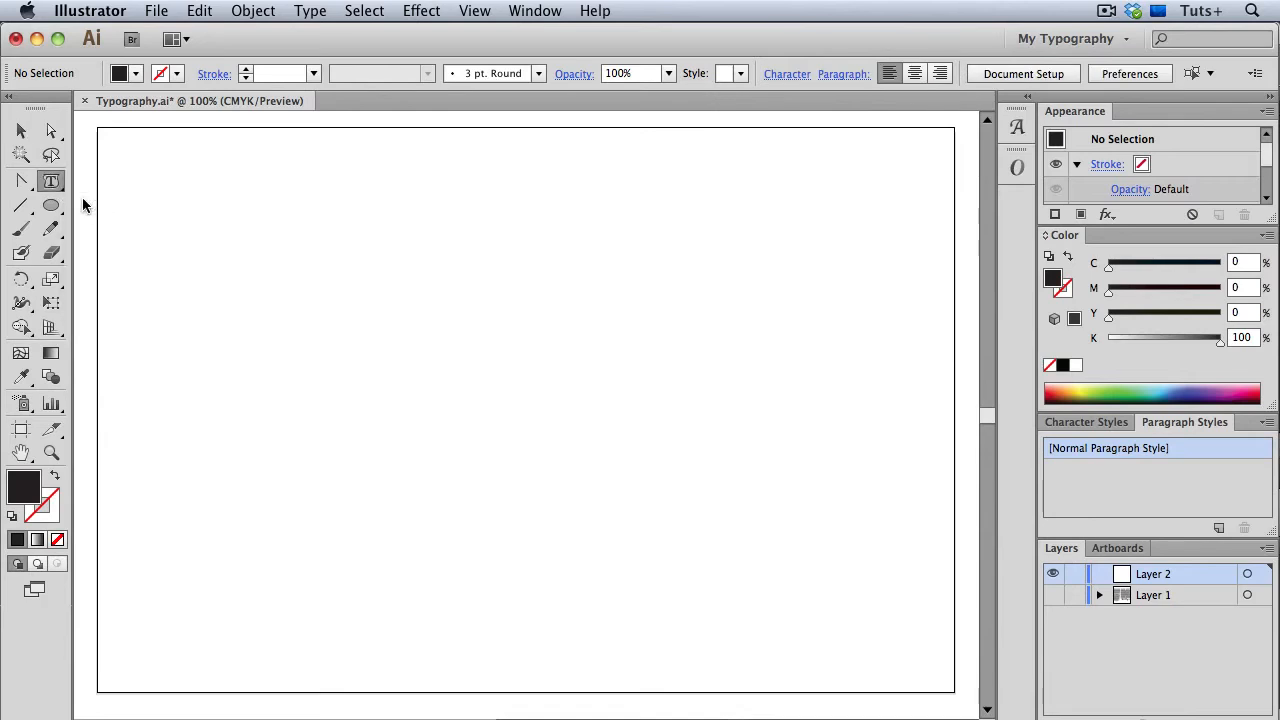
pyautogui.click(165, 197)
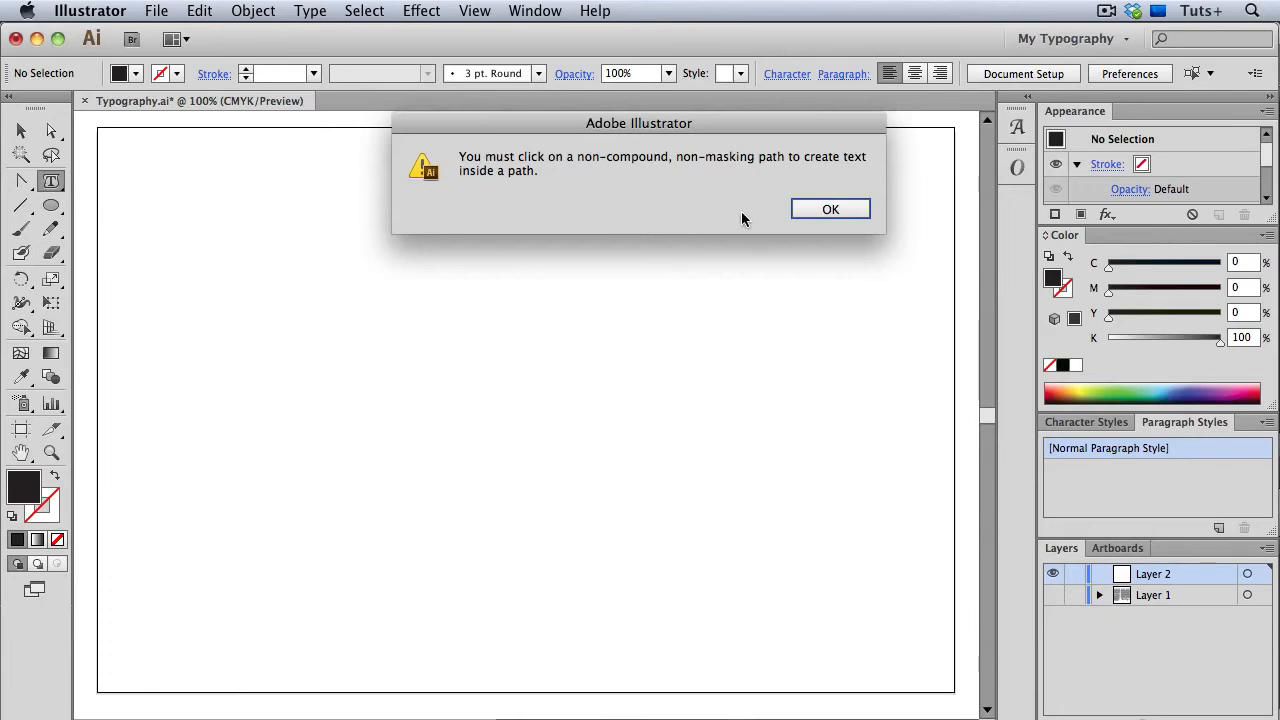
pyautogui.click(797, 209)
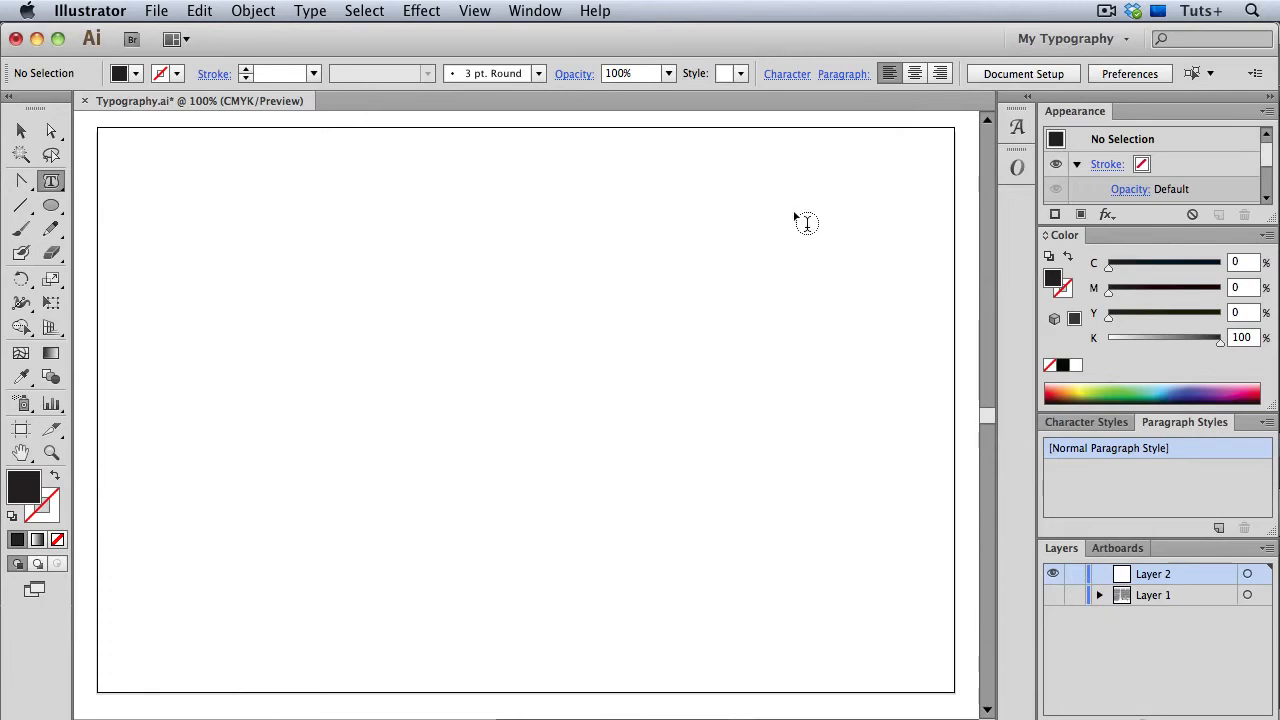
# - Draw a tall rectangular text frame near the artboard's upper-left corner with the Type tool and fill it with the "Alice was beginning" paragraph
pyautogui.click(58, 182)
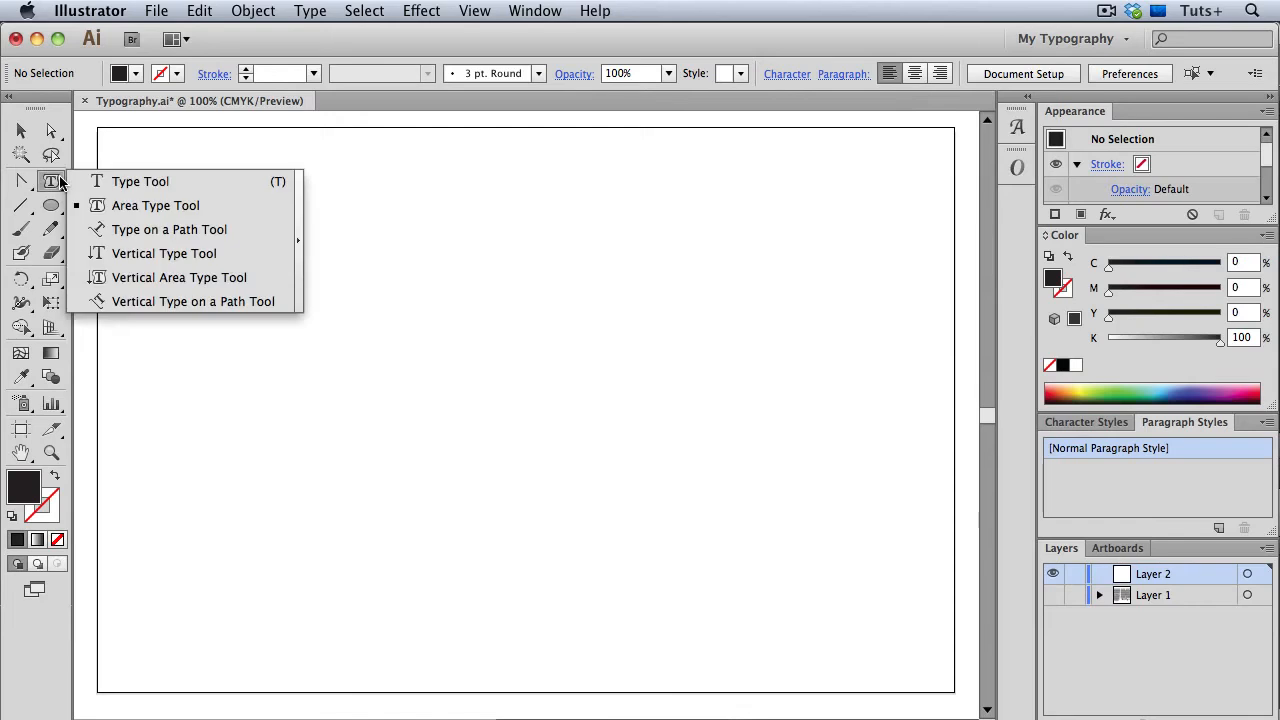
pyautogui.click(100, 181)
pyautogui.moveTo(166, 197); pyautogui.dragTo(428, 576)
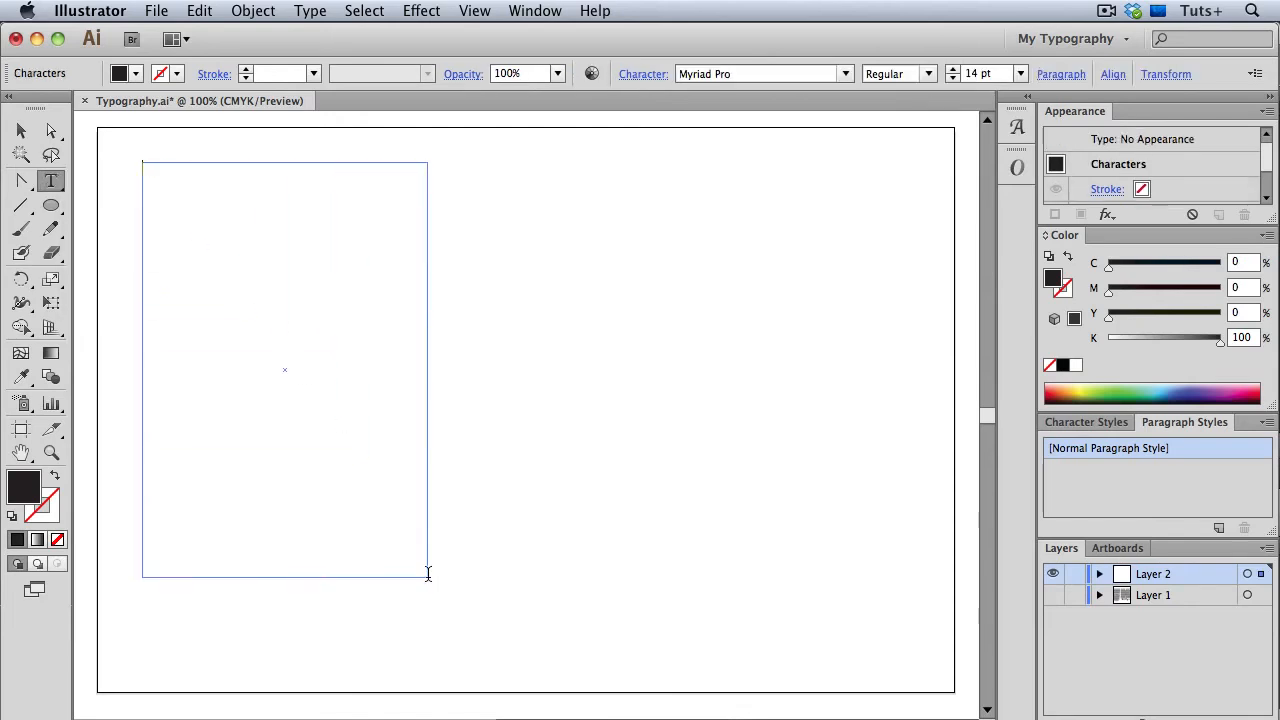
pyautogui.write('Alice was beginning to get very tired of sitting by her sister on the bank, and of having nothing to do: once or twice she had peeped into the book her sister was reading, but it had no pictures or conversations in it, and where is the use of a book, thought Alice, without pictures or conversations? So she was considering in her own mind, (as well as she could, for the hot day made her feel very sleepy and stupid,) whether the pleasure of making a daisy-chain was worth the trouble of getting up and picking the daisies, when a white rabbit with pink eyes ran close by her.')
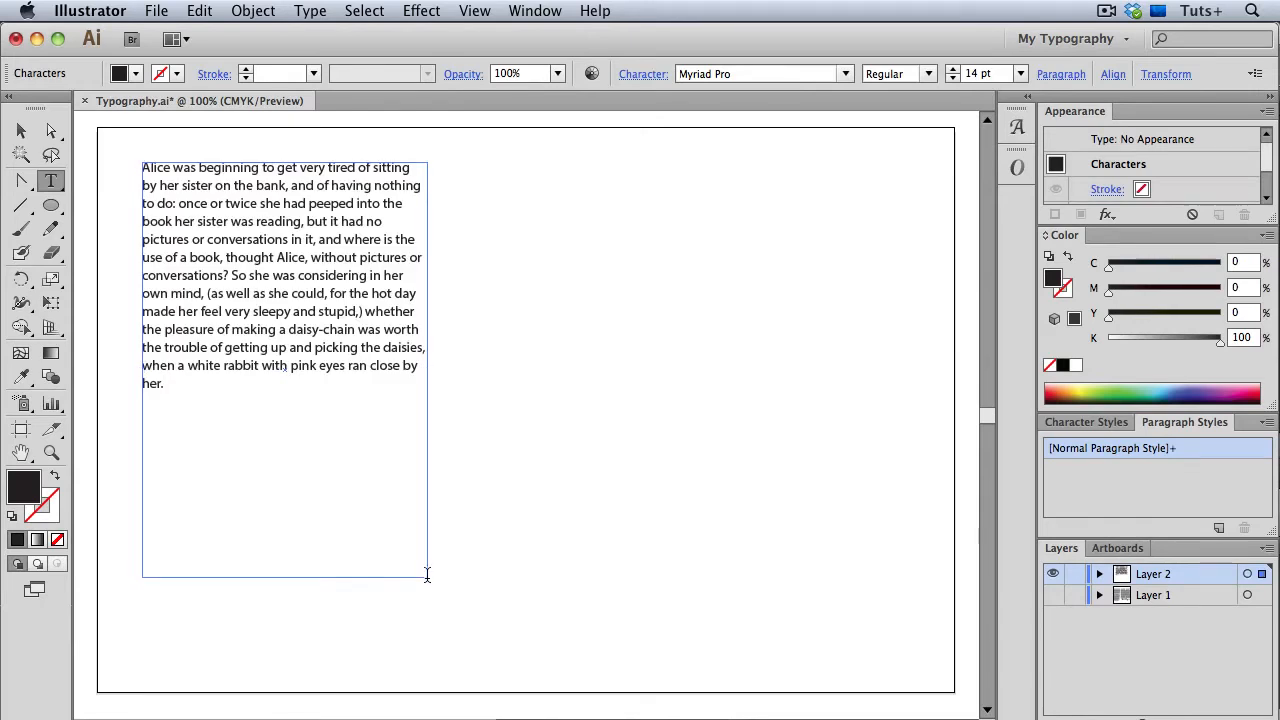
# - Resize the Alice text frame to a narrower, shorter box that still fits the whole paragraph
pyautogui.click(21, 131)
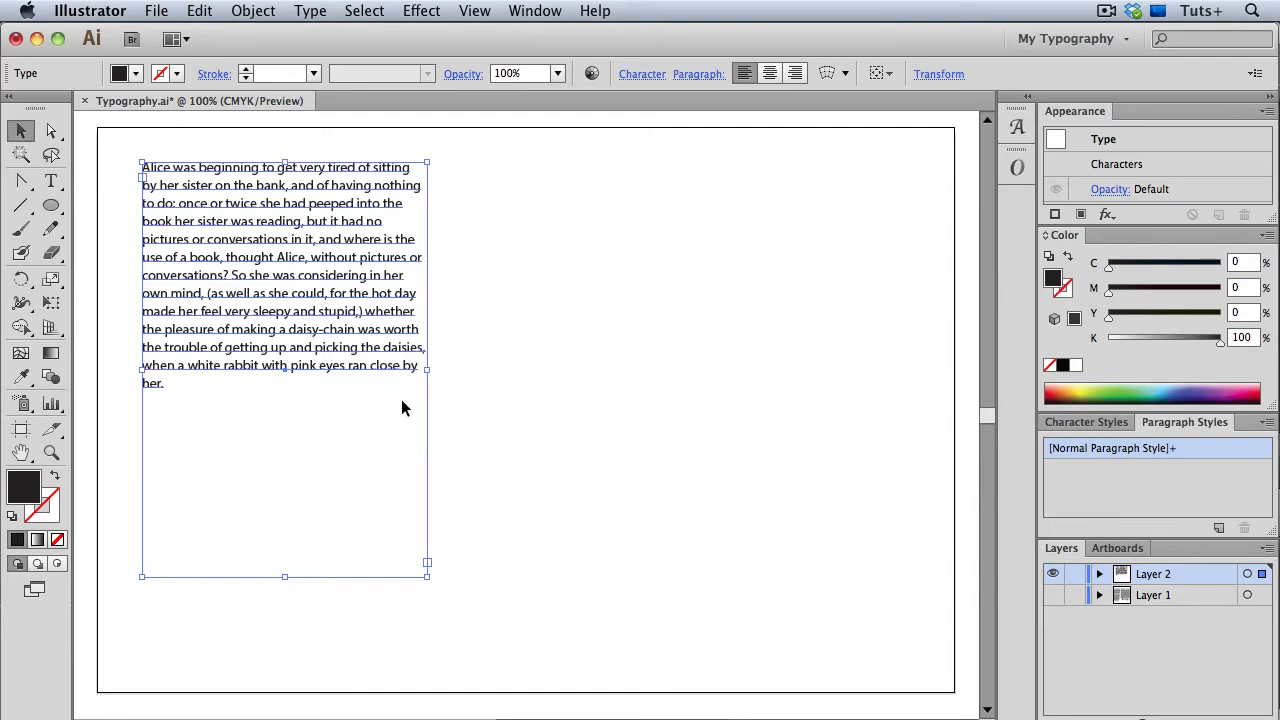
pyautogui.moveTo(427, 369); pyautogui.dragTo(535, 369)
pyautogui.moveTo(535, 576); pyautogui.dragTo(394, 462)
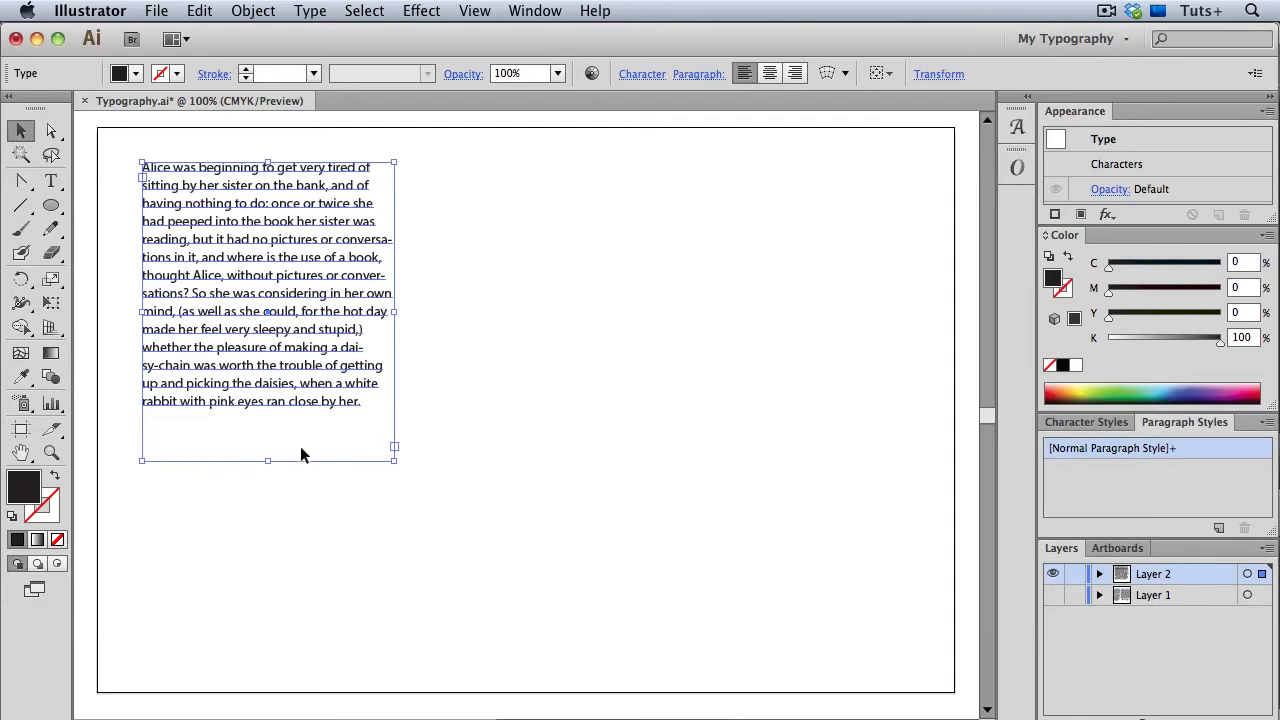
# - Draw a tall ellipse in the artboard's right half and give it no fill and a 1 px black stroke
pyautogui.click(51, 205)
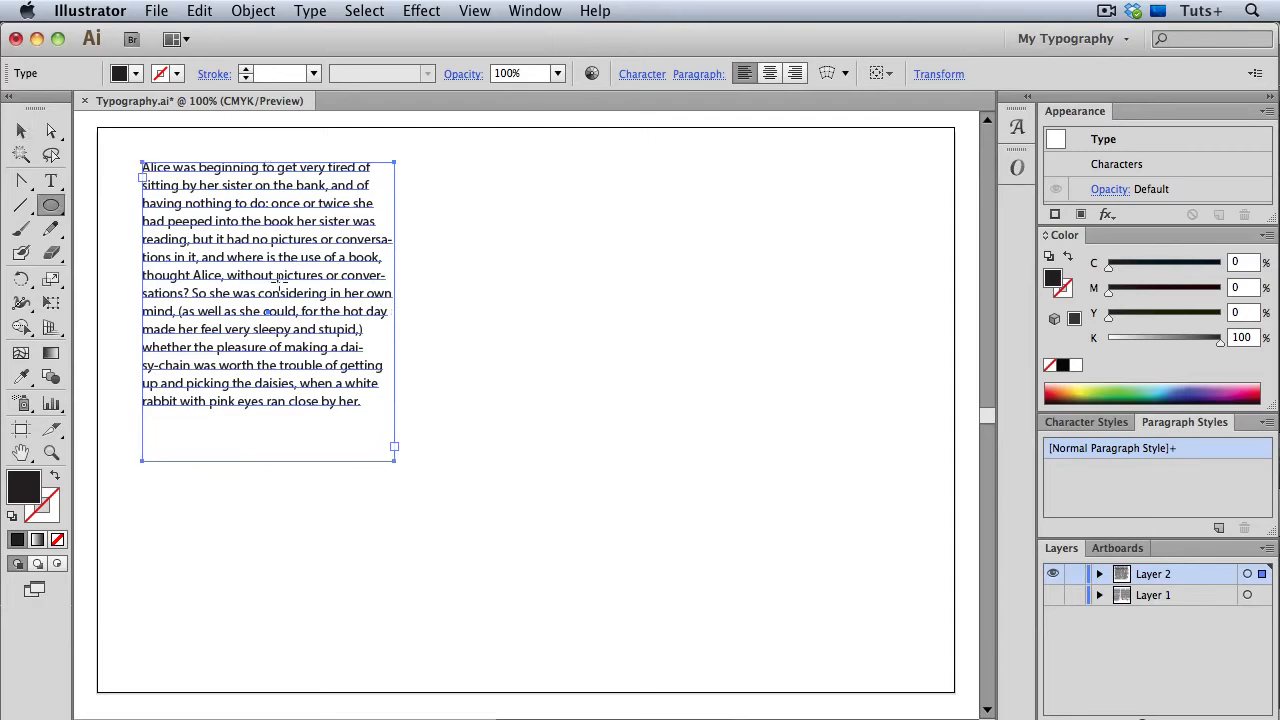
pyautogui.moveTo(554, 214); pyautogui.dragTo(860, 568)
pyautogui.hotkey('shift', 'x')
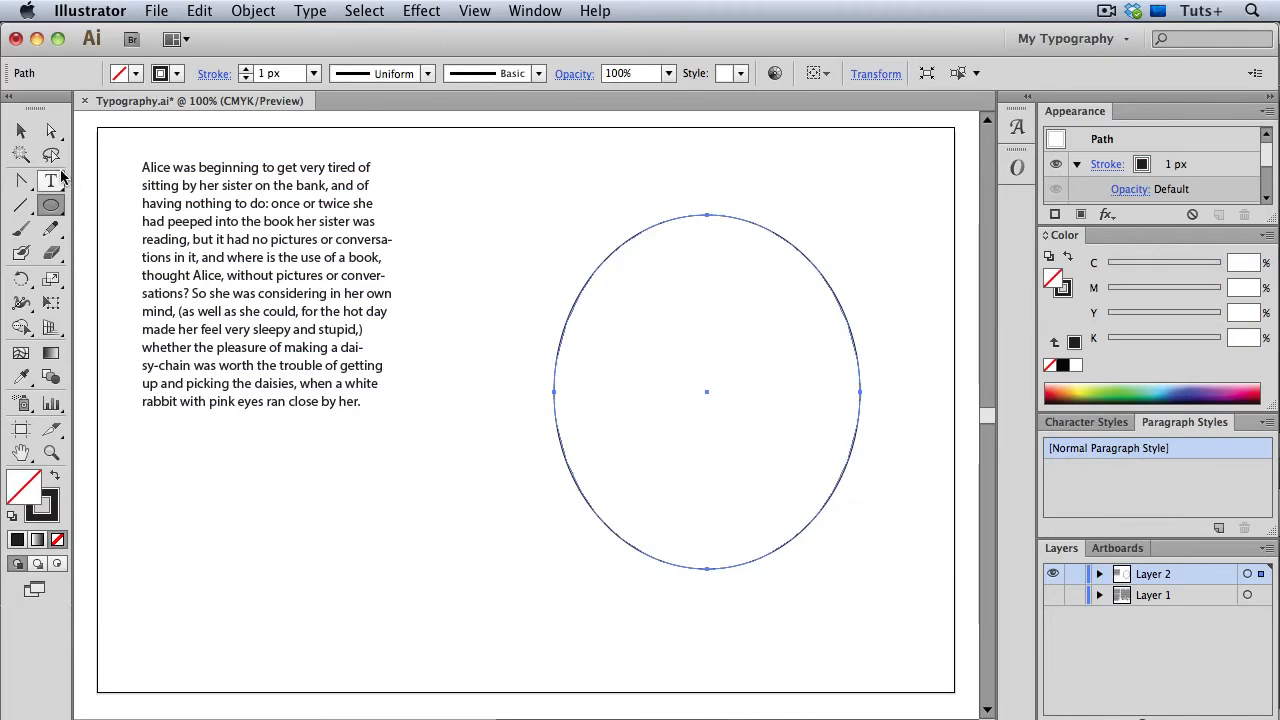
# - Try filling the ellipse with the "Alice was beginning" paragraph using the Area Type tool, and undo back to the plain ellipse
pyautogui.moveTo(51, 181); pyautogui.dragTo(80, 186)
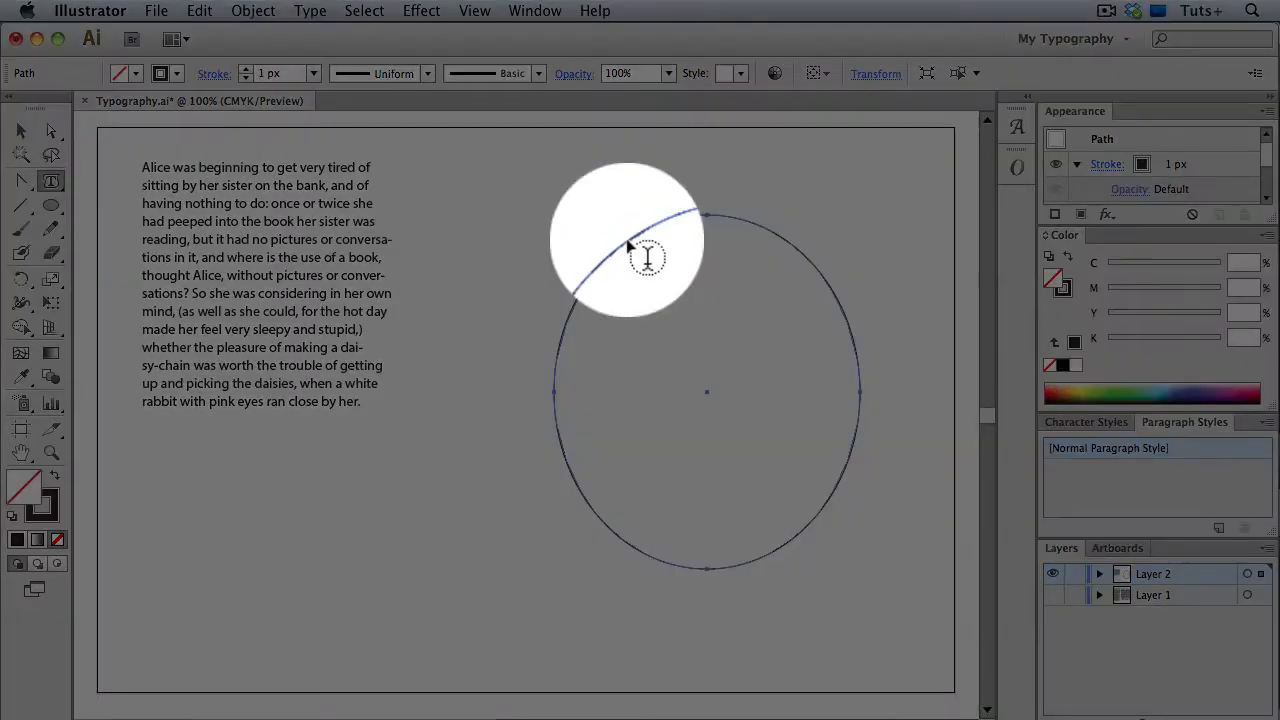
pyautogui.click(640, 251)
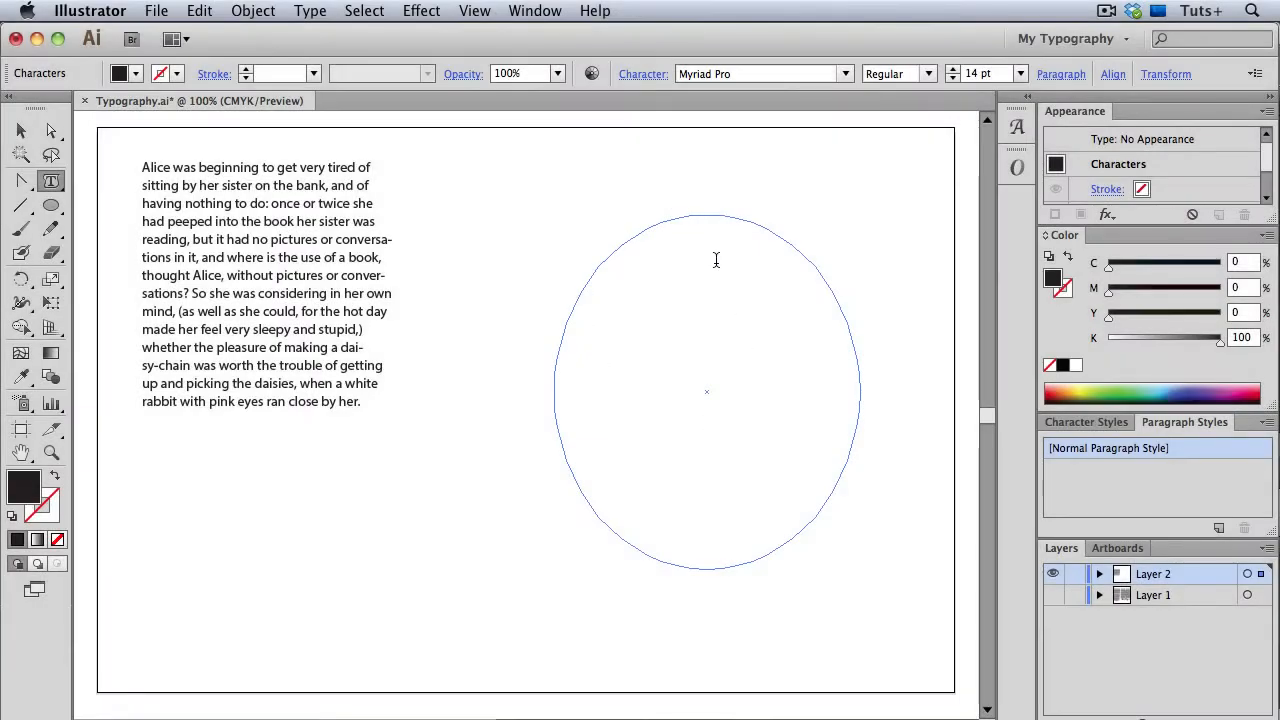
pyautogui.write('Alice was beginning to get very tired of sitting by her sister on the bank, and of having nothing to do: once or twice she had peeped into the book her sister was reading, but it had no pictures or conversations in it, and where is the use of a book, thought Alice, without pictures or conversations? So she was considering in her own mind, (as well as she could, for the hot day made her feel very sleepy and stupid,) whether the pleasure of making a daisy-chain was worth the trouble of getting up and picking the daisies, when a white rabbit with pink eyes ran close by her.')
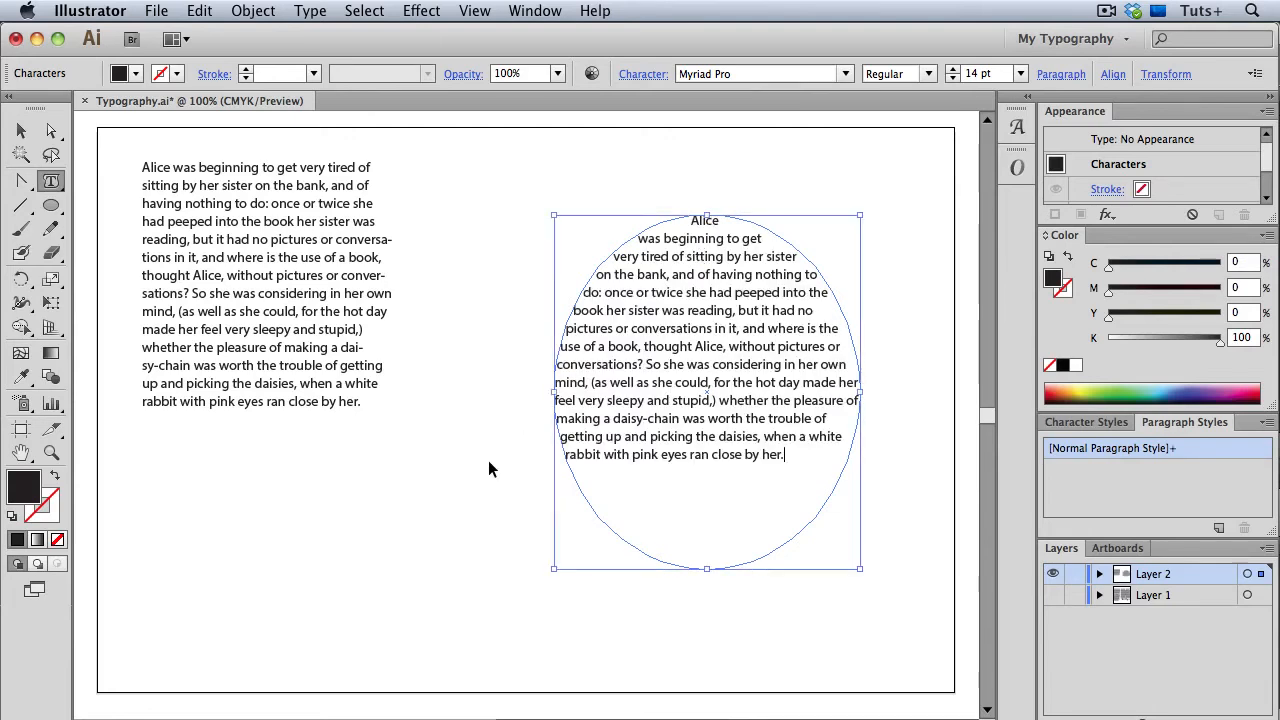
pyautogui.press('super+z')
pyautogui.press('super+z')
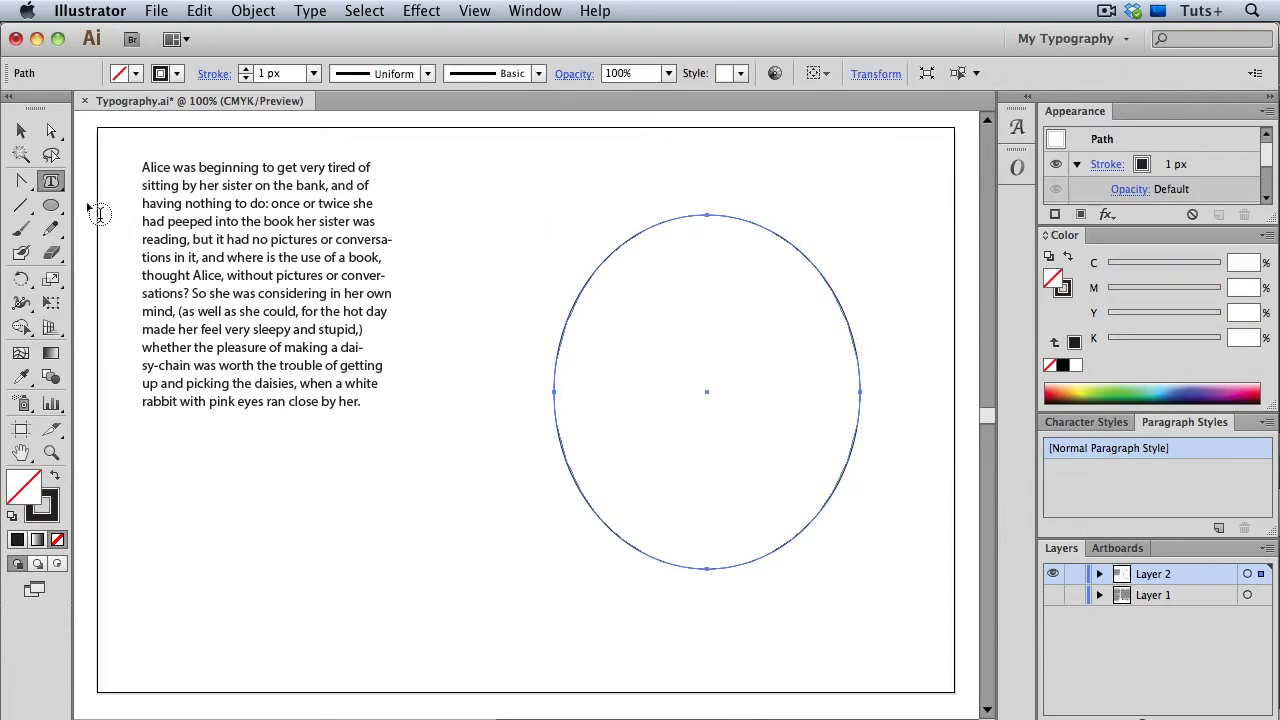
# - Turn the ellipse into a text area with the regular Type tool and enter the "Alice was beginning" paragraph inside it
pyautogui.click(59, 185)
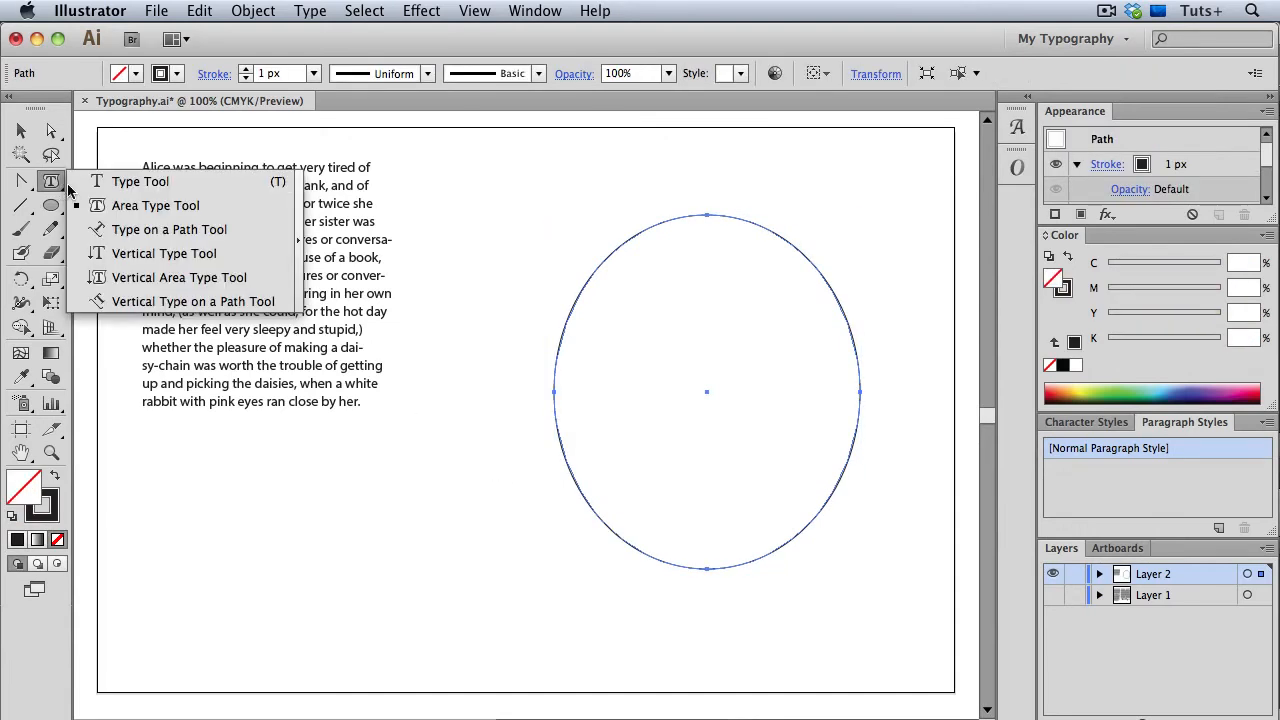
pyautogui.click(102, 184)
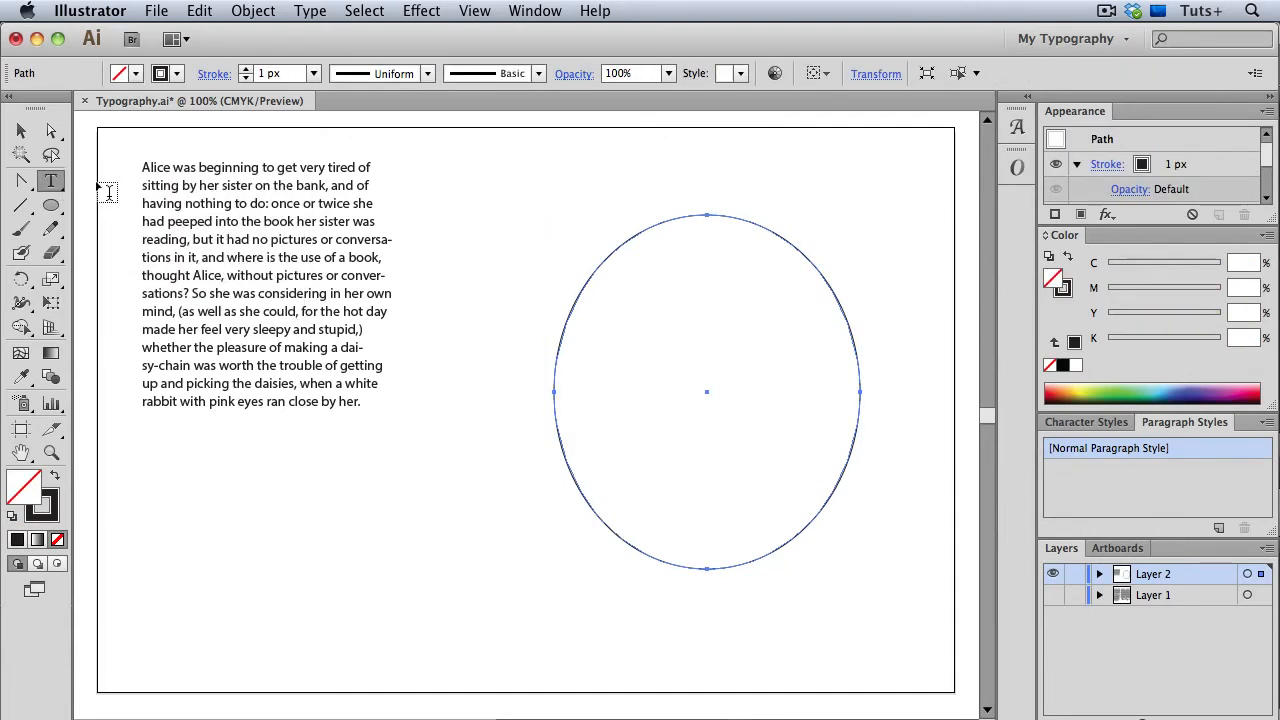
pyautogui.click(624, 263)
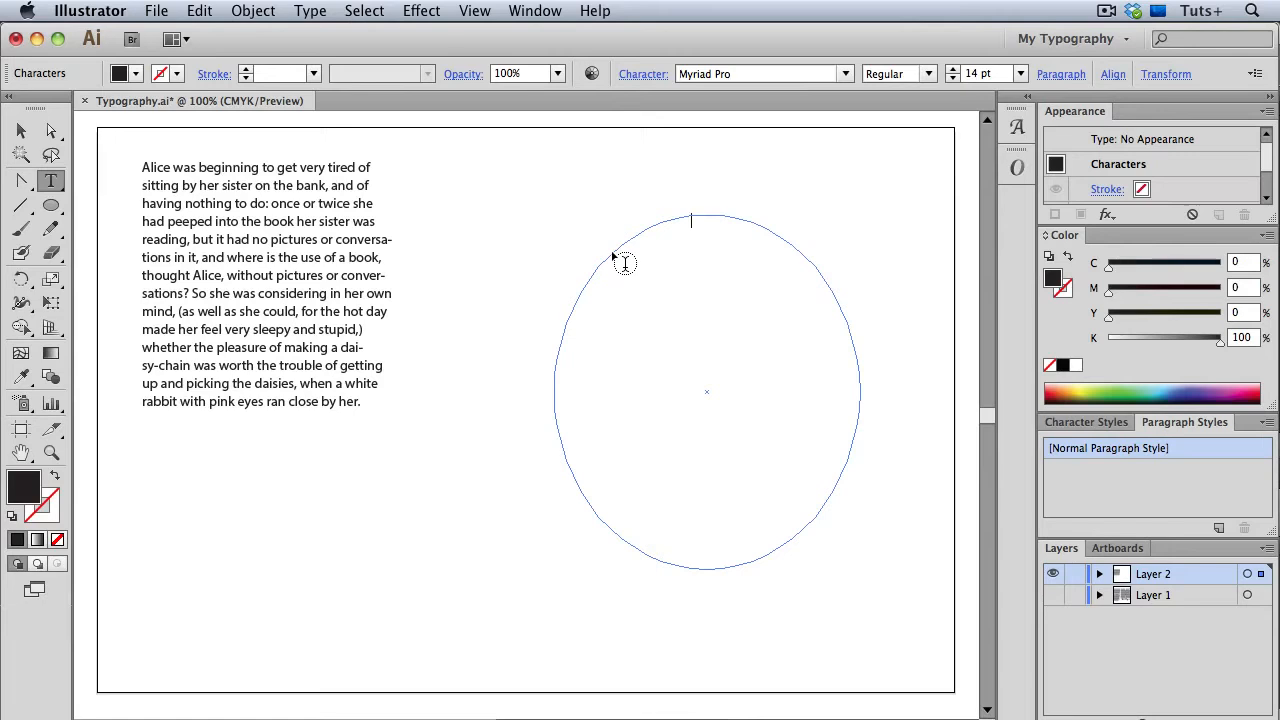
pyautogui.write('Alice was beginning to get very tired of sitting by her sister on the bank, and of having nothing to do: once or twice she had peeped into the book her sister was reading, but it had no pictures or conversations in it, and where is the use of a book, thought Alice, without pictures or conversations? So she was considering in her own mind, (as well as she could, for the hot day made her feel very sleepy and stupid,) whether the pleasure of making a daisy-chain was worth the trouble of getting up and picking the daisies, when a white rabbit with pink eyes ran close by her.')
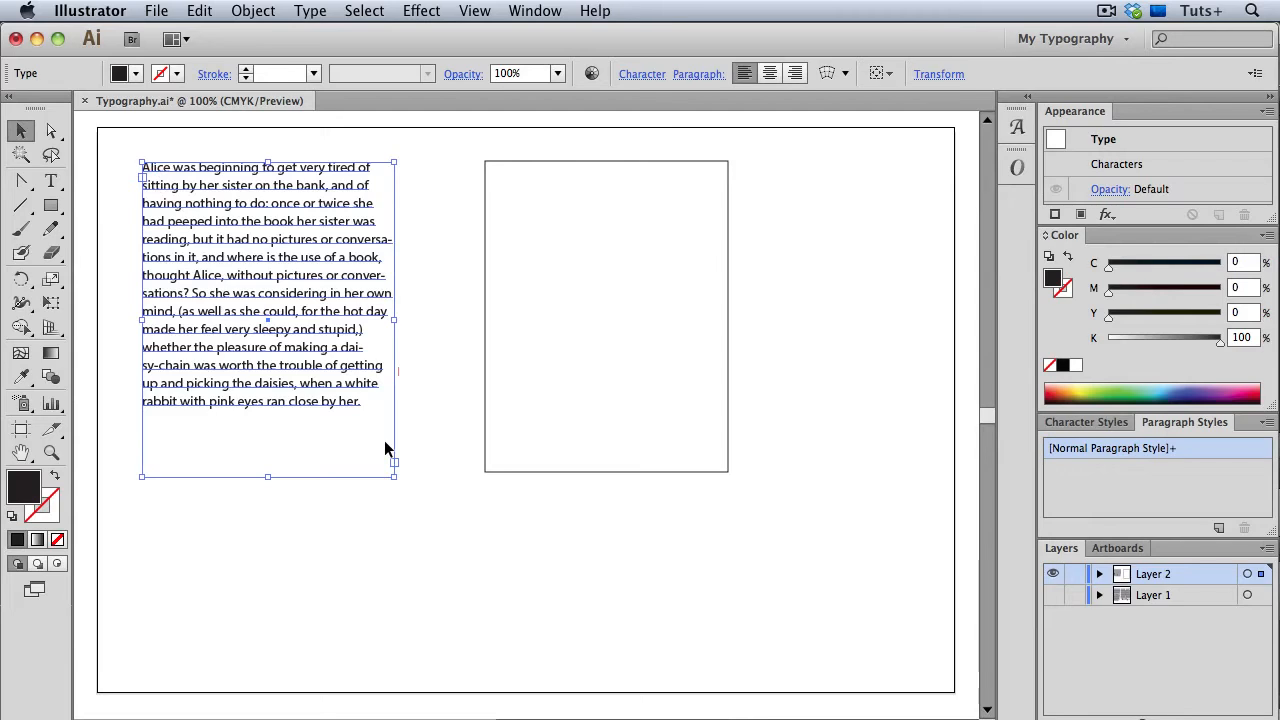
# - Shorten the Alice text frame until it ends at "making a dai-" and thread the overflow text into the empty rectangle
pyautogui.moveTo(270, 477); pyautogui.dragTo(281, 372)
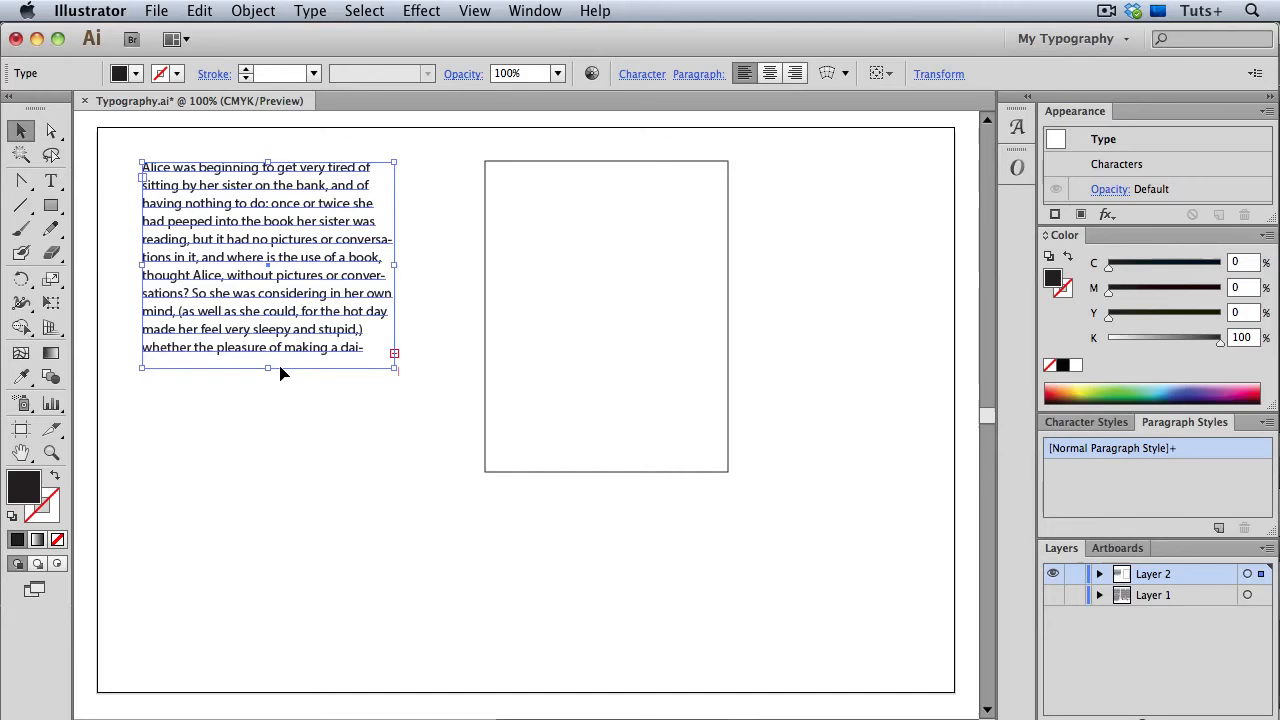
pyautogui.click(395, 355)
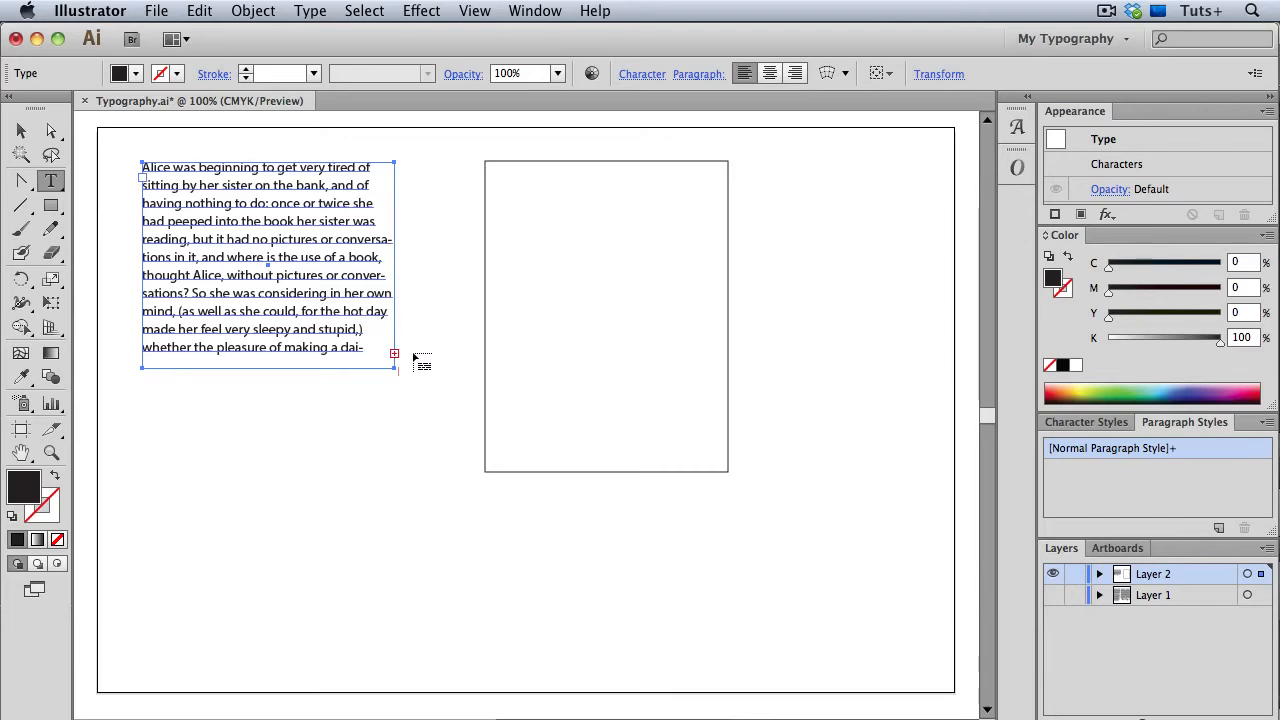
pyautogui.click(487, 270)
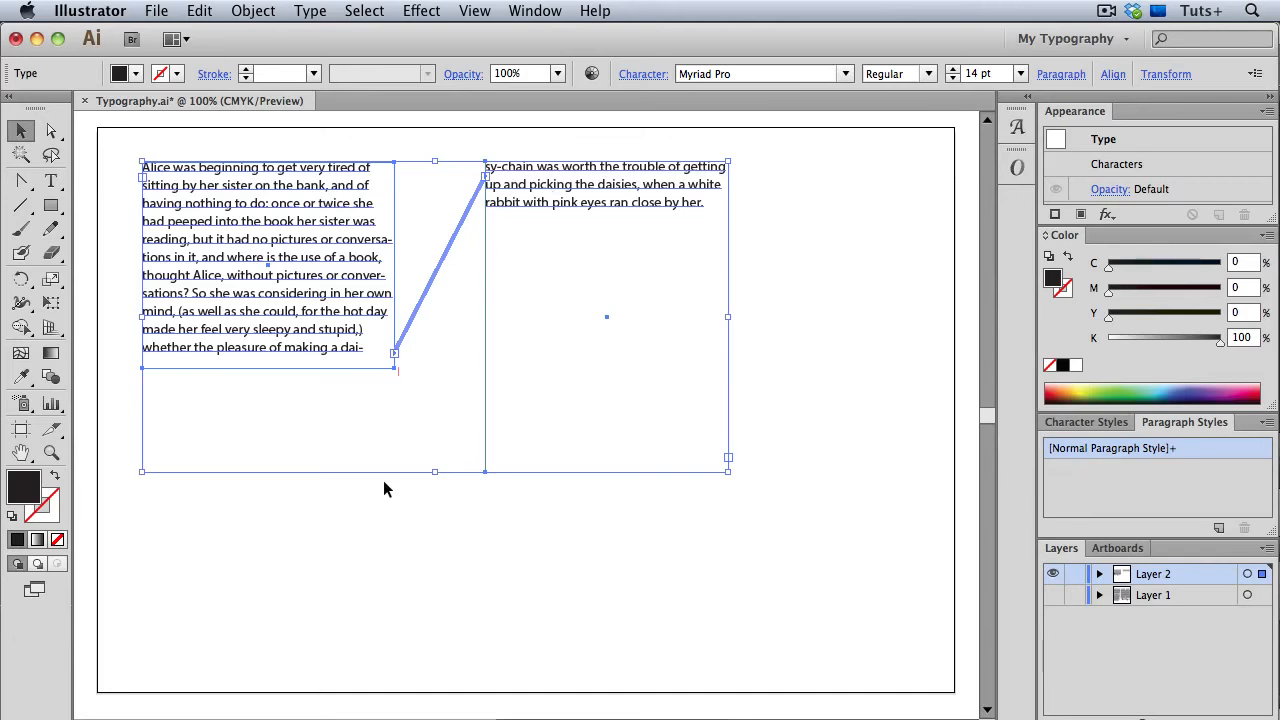
# - Shorten the first threaded frame to end at "considering in her own" and select the second frame together with it
pyautogui.click(386, 515)
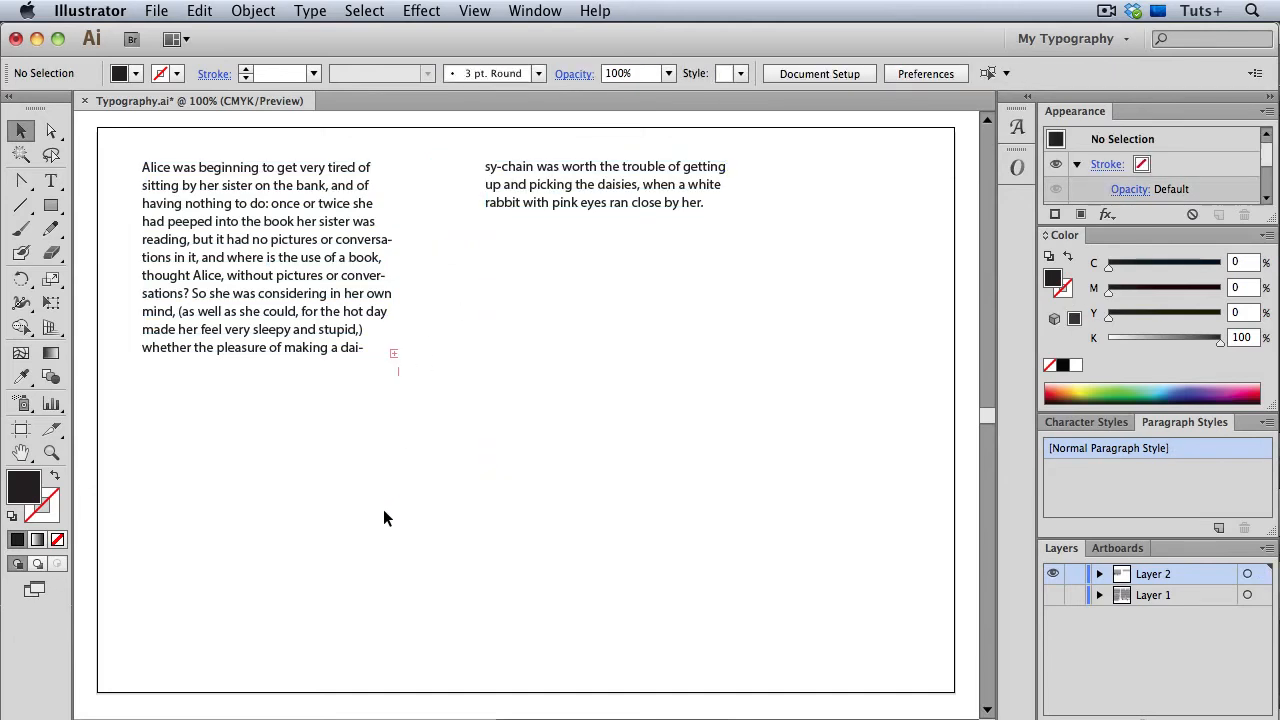
pyautogui.click(306, 340)
pyautogui.moveTo(266, 367); pyautogui.dragTo(283, 302)
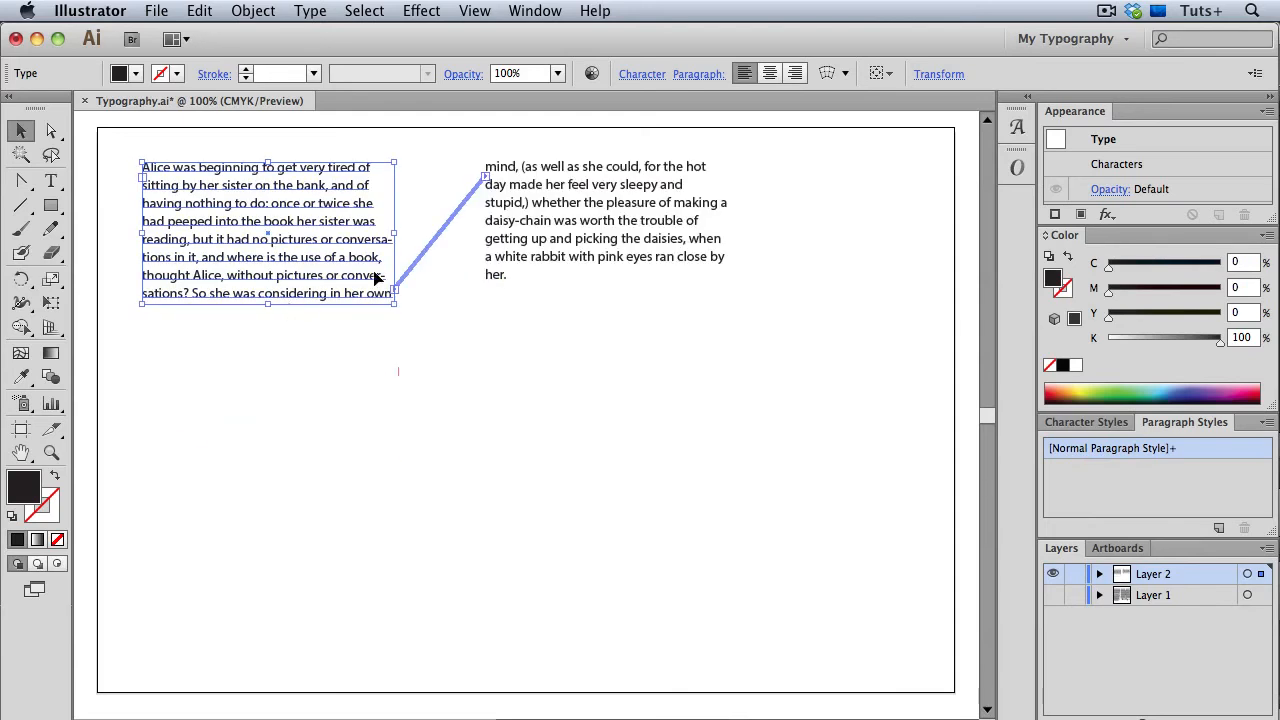
pyautogui.keyDown('shift'); pyautogui.click(538, 228); pyautogui.keyUp('shift')
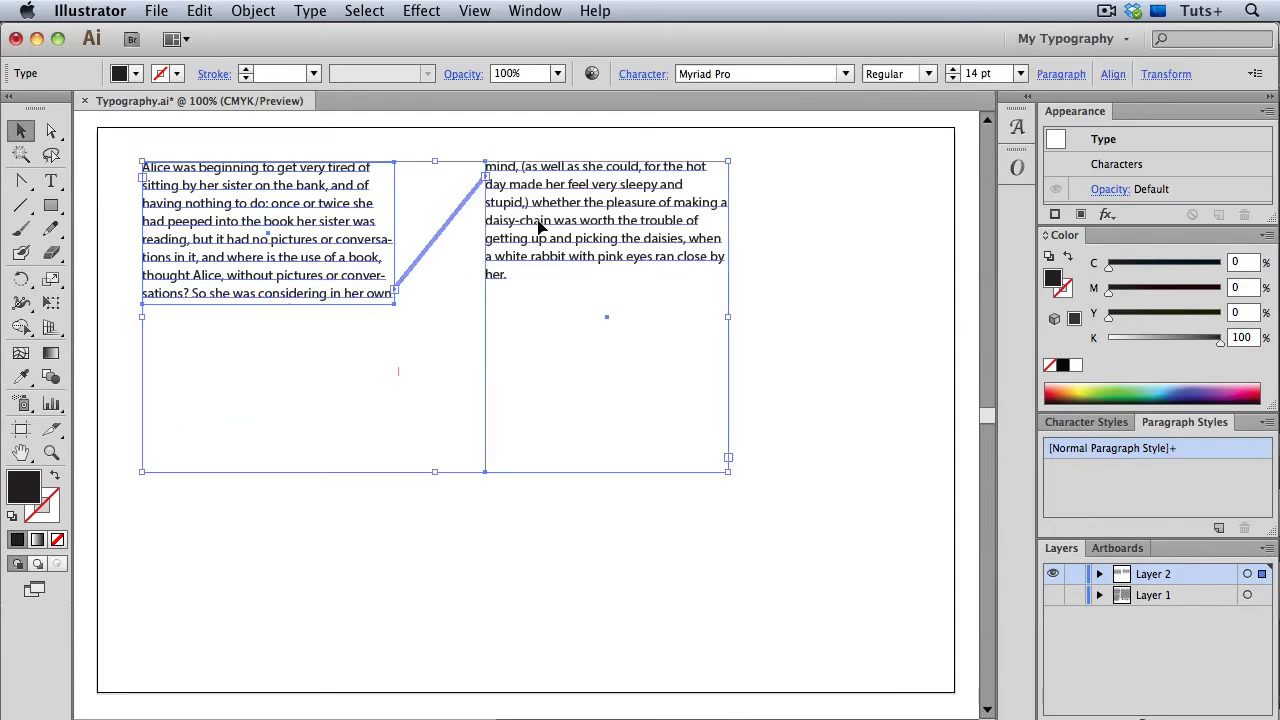
pyautogui.click(538, 228)
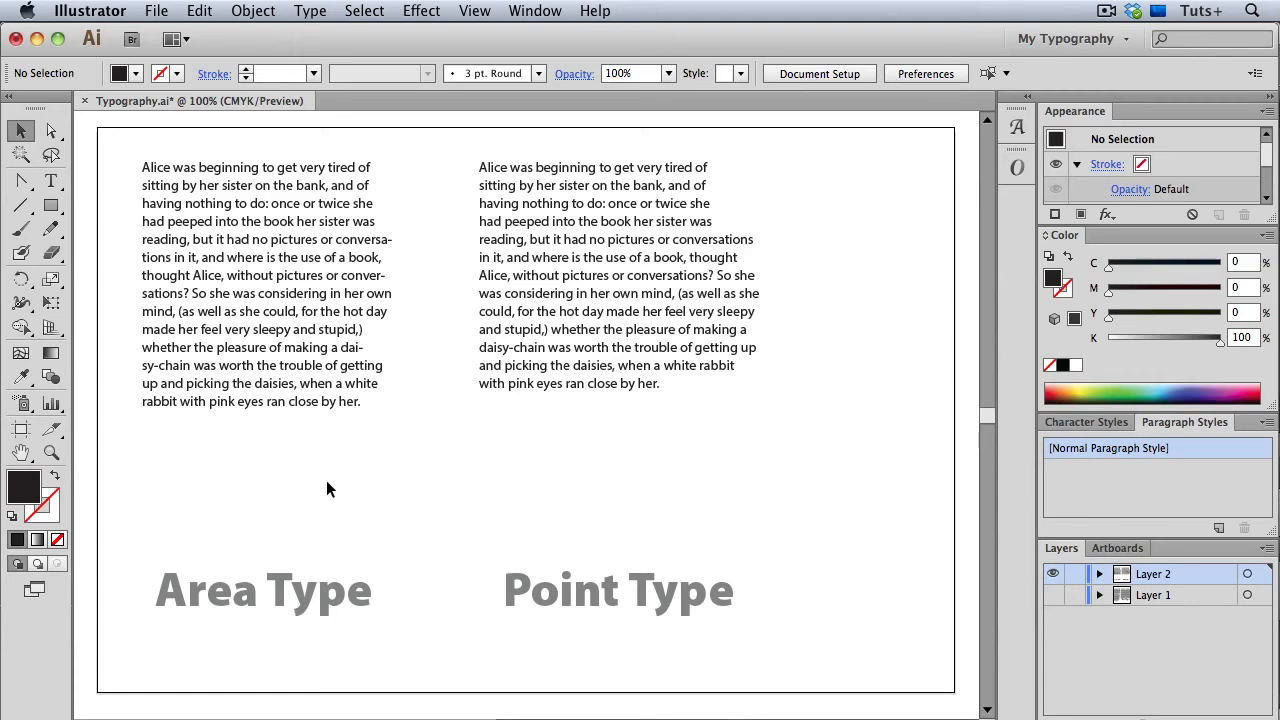
# - Select the area type and point type paragraphs alternately to compare their bounding boxes
pyautogui.click(287, 354)
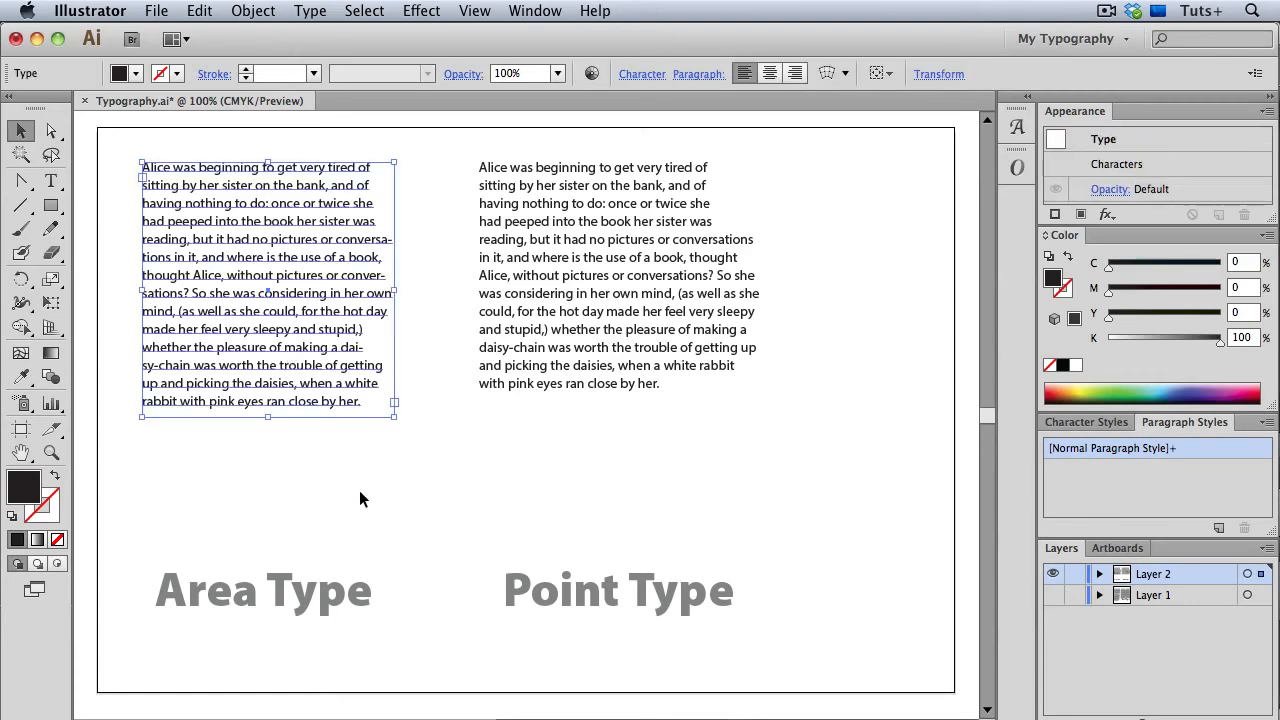
pyautogui.click(531, 366)
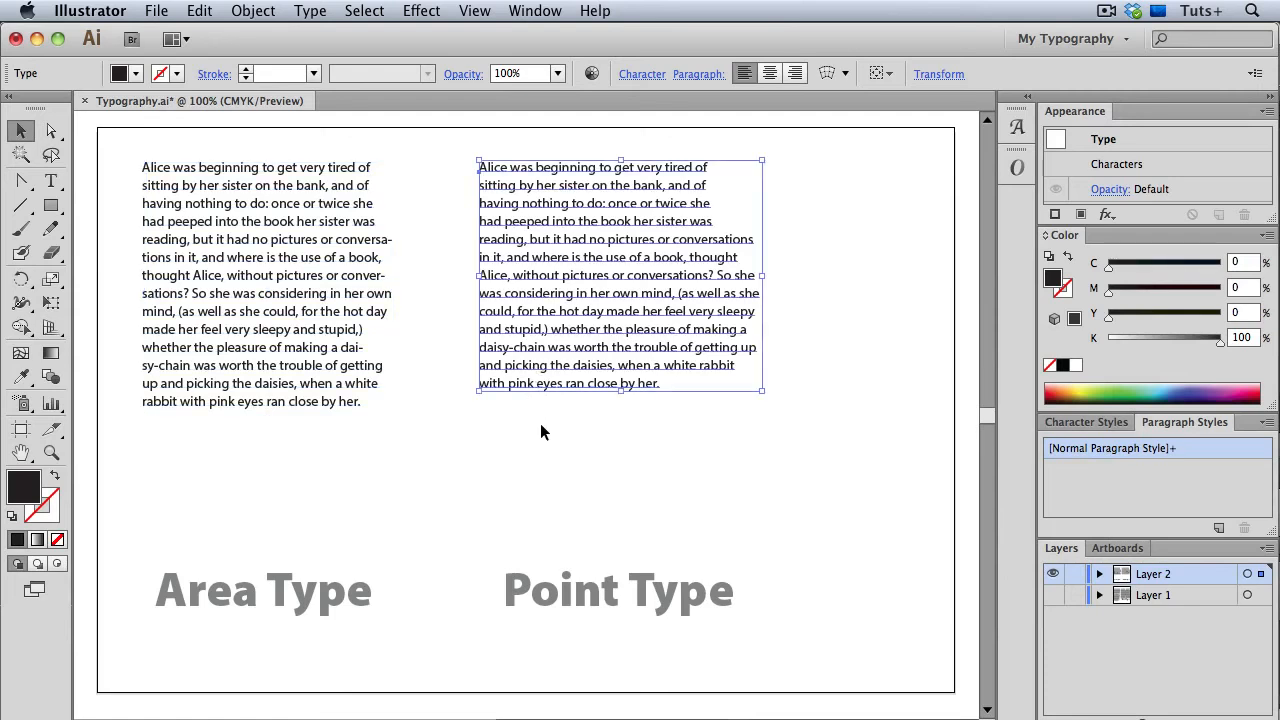
pyautogui.click(331, 274)
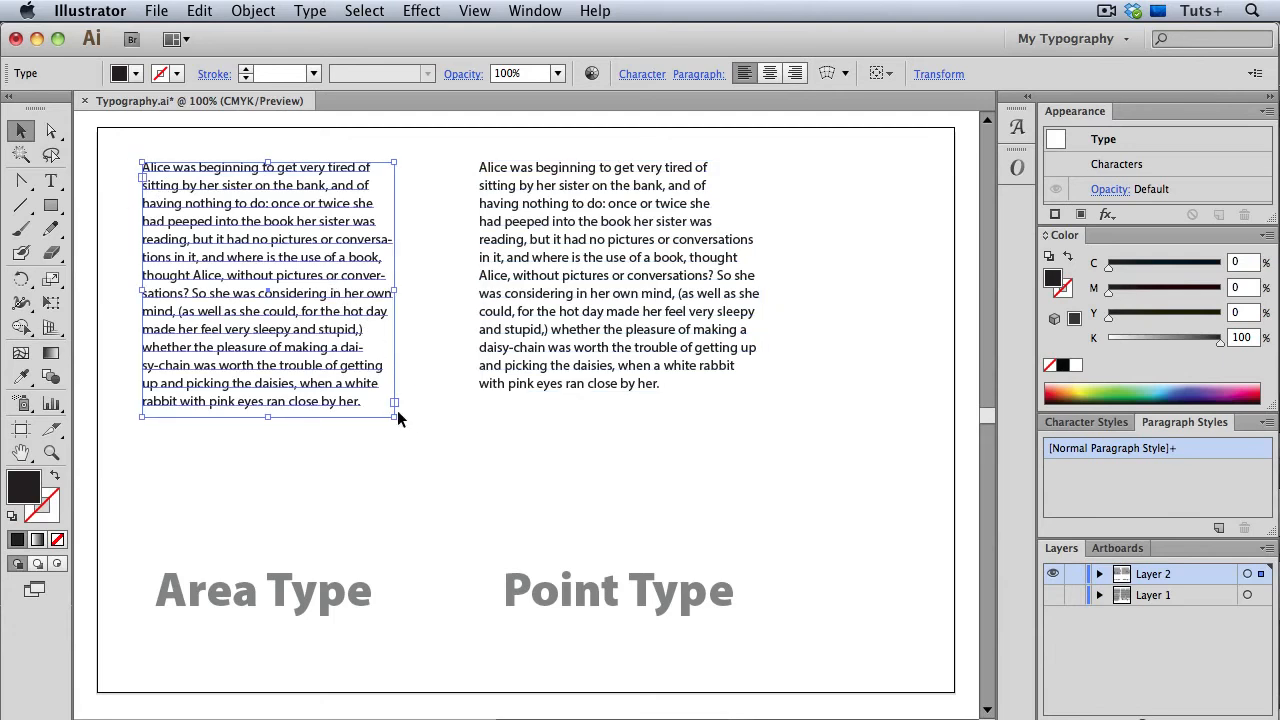
pyautogui.click(533, 356)
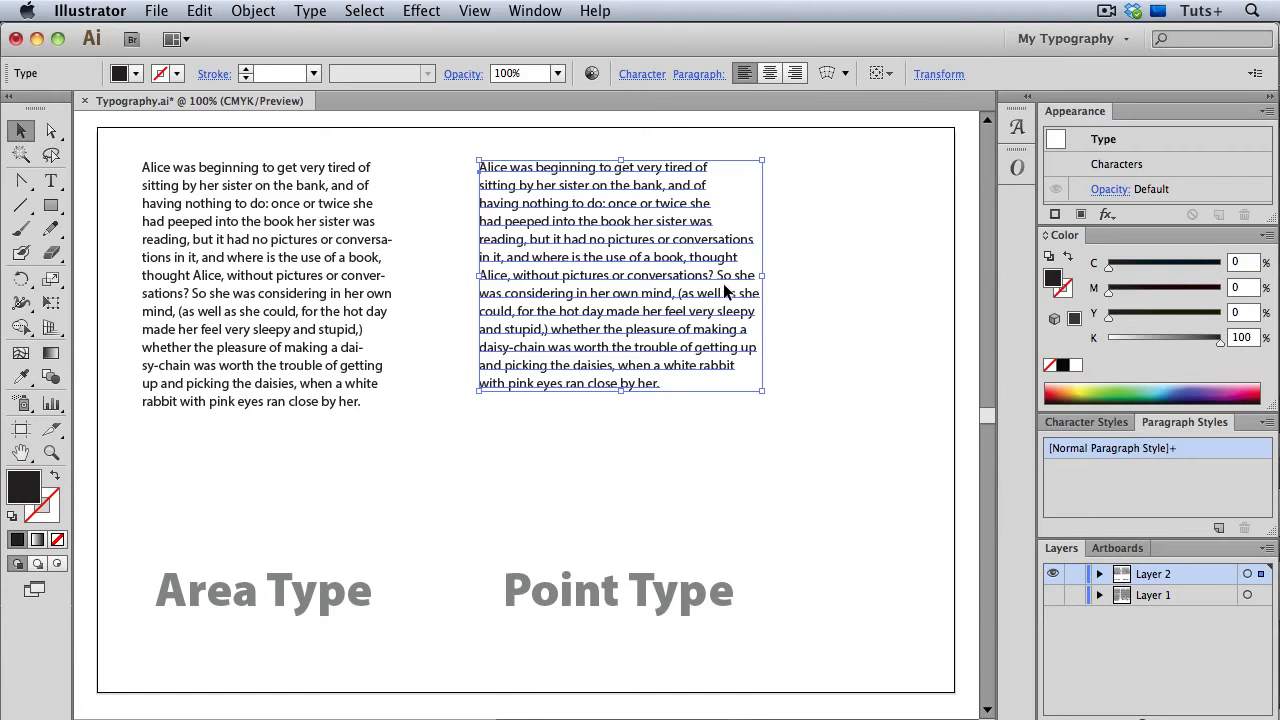
# - Hide the bounding box and select the area type paragraph to compare its outline with the point type
pyautogui.click(480, 18)
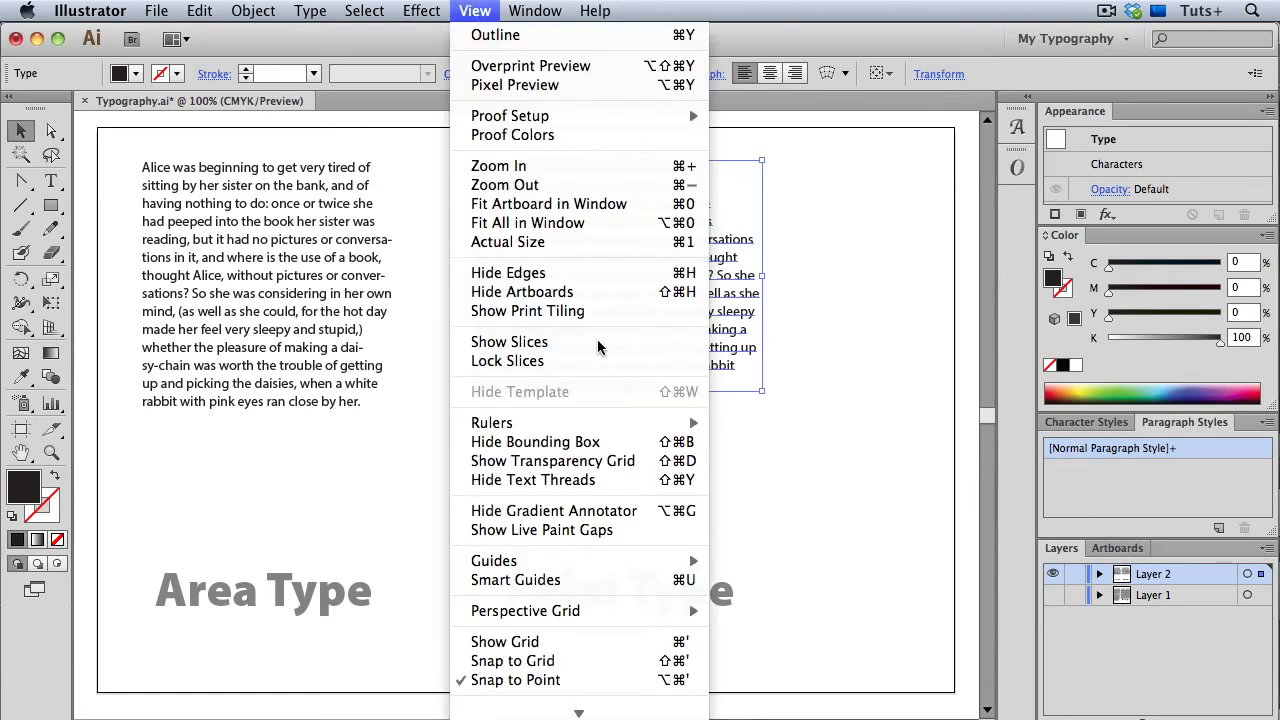
pyautogui.click(617, 441)
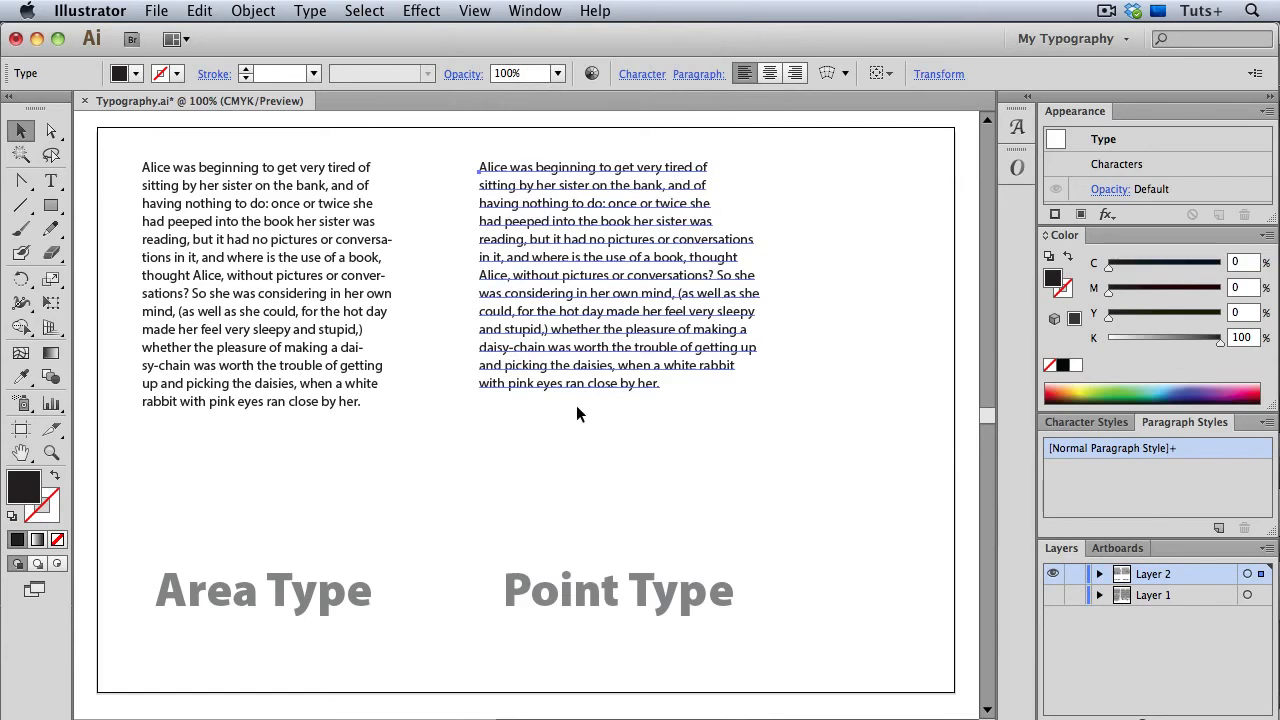
pyautogui.click(335, 293)
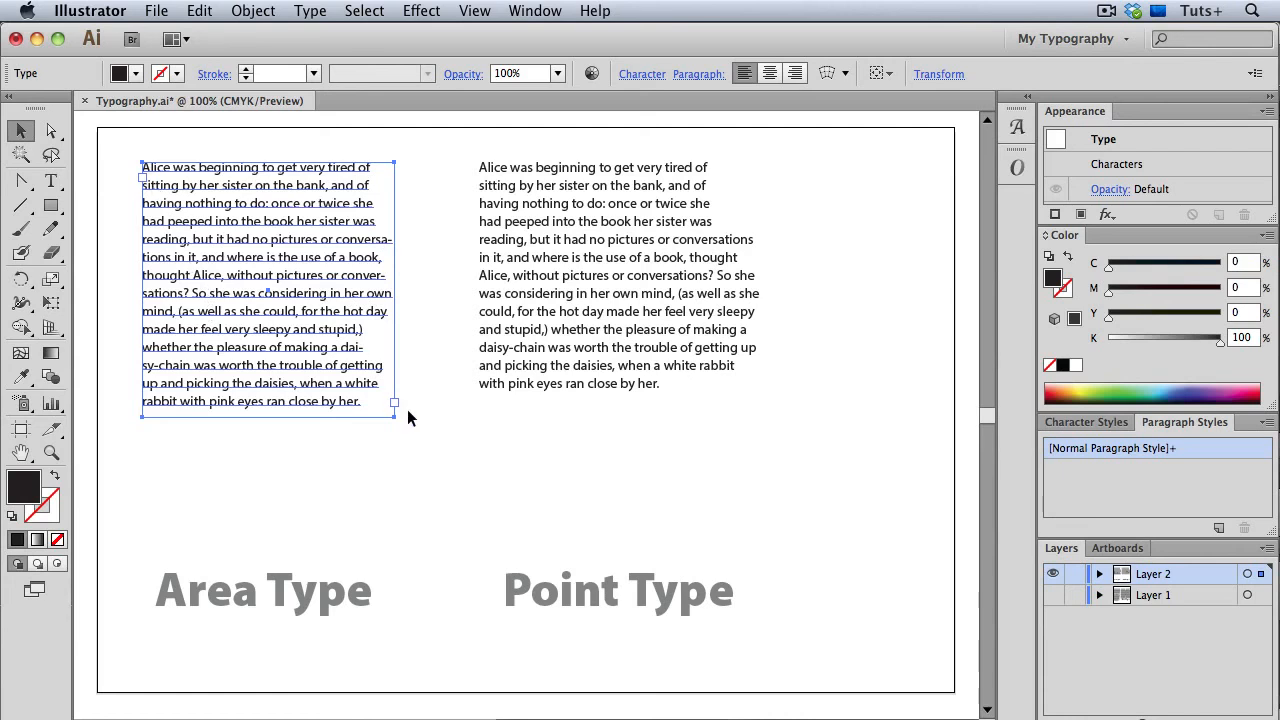
# - Show the bounding box again and widen the area type frame until its first line ends at "sitting"
pyautogui.click(475, 12)
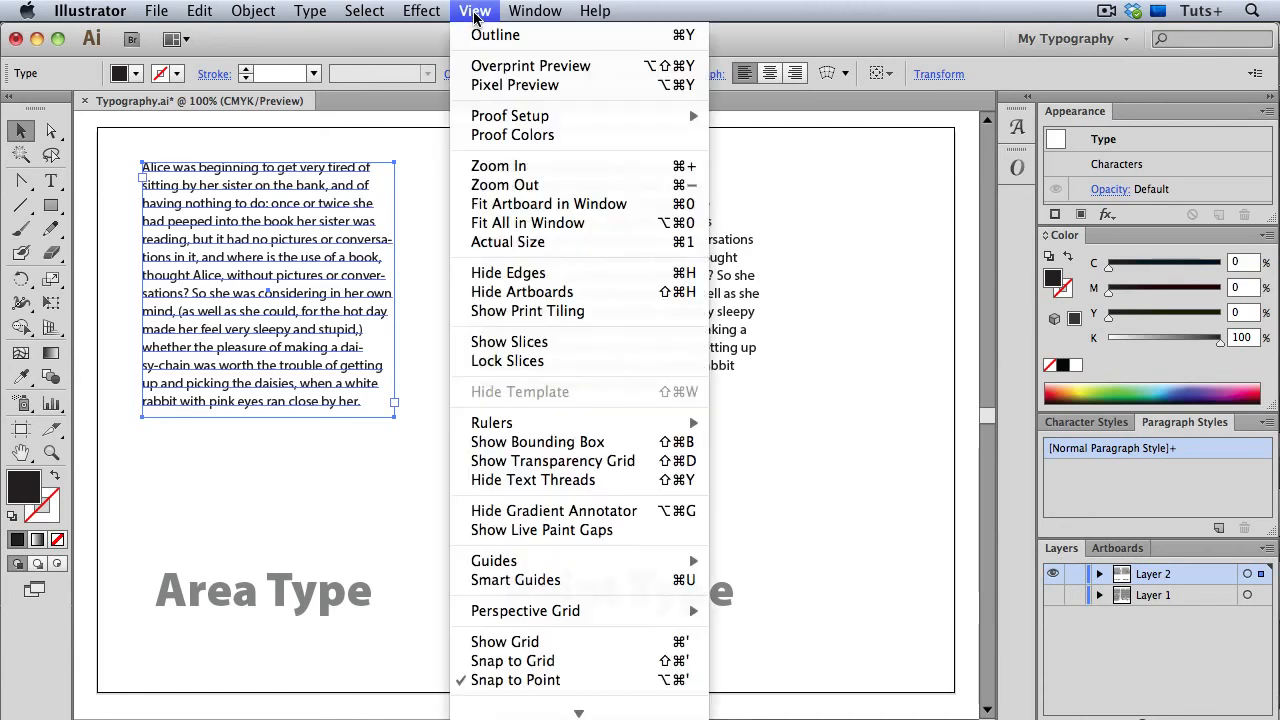
pyautogui.click(574, 442)
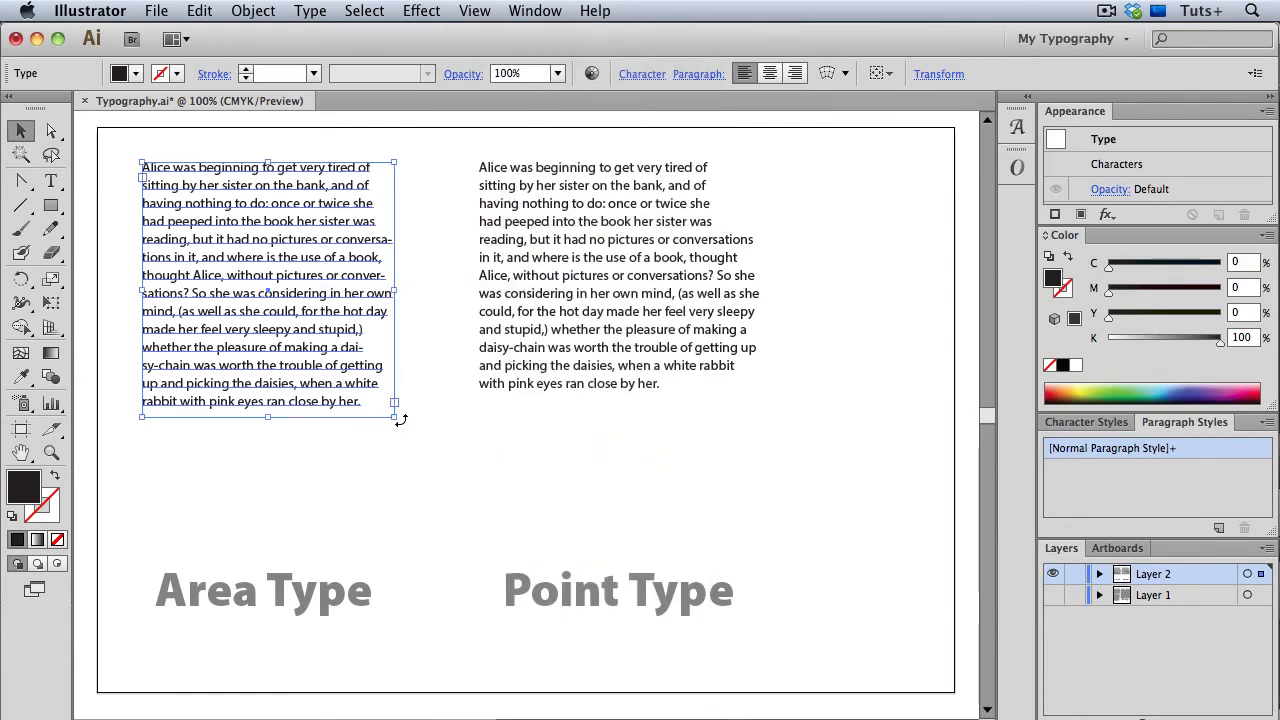
pyautogui.moveTo(395, 418); pyautogui.dragTo(422, 416)
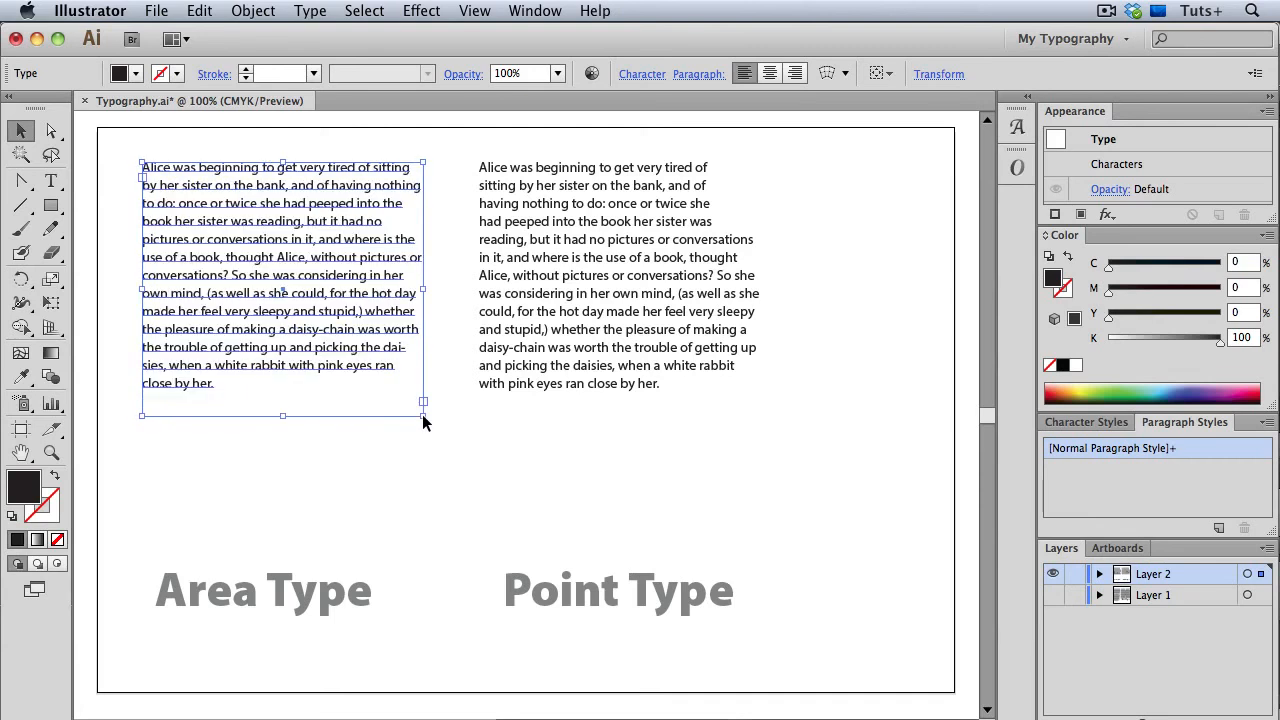
# - Stretch the point type paragraph downward by its bounding box until it ends just above the "Point Type" heading
pyautogui.click(548, 368)
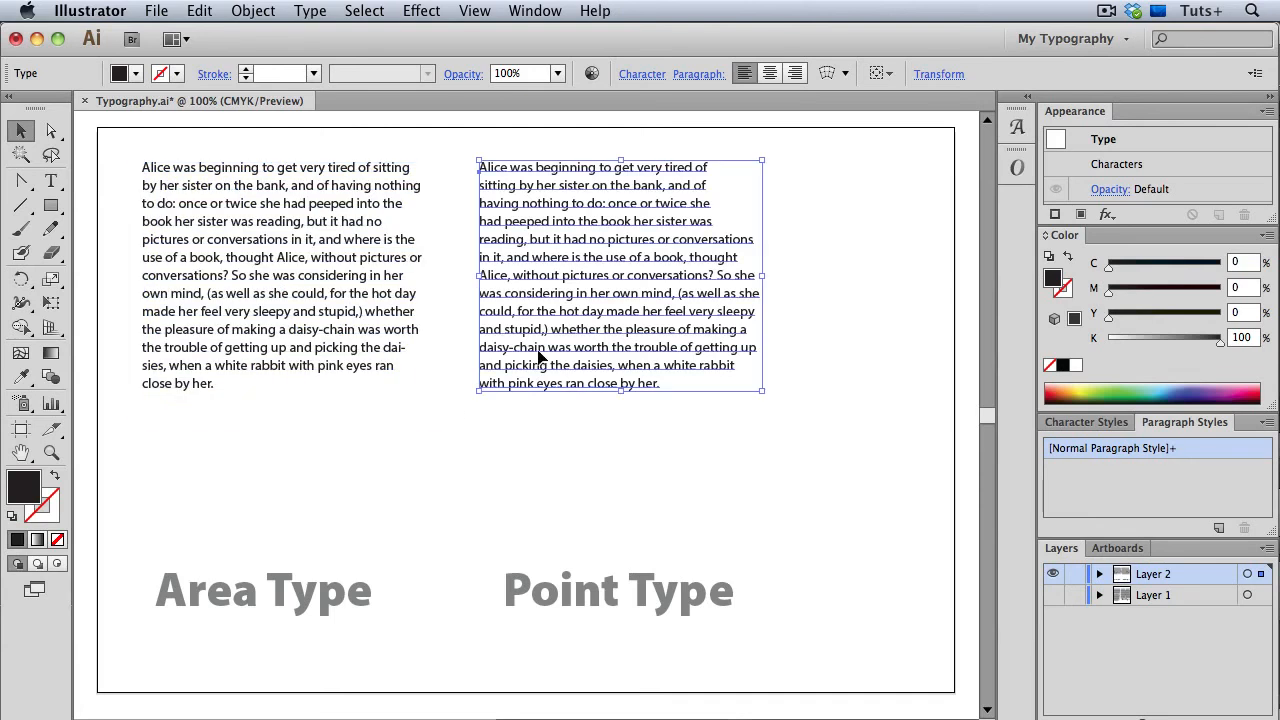
pyautogui.moveTo(762, 391); pyautogui.dragTo(757, 494)
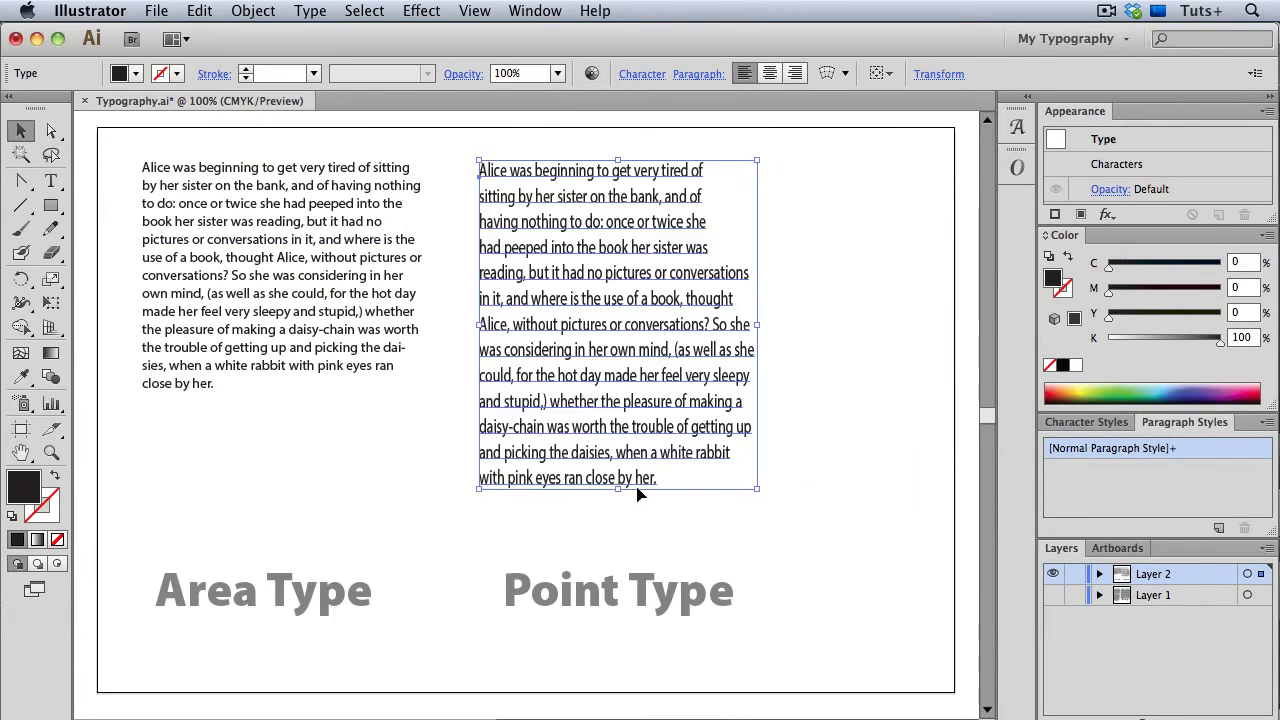
pyautogui.moveTo(618, 490); pyautogui.dragTo(619, 547)
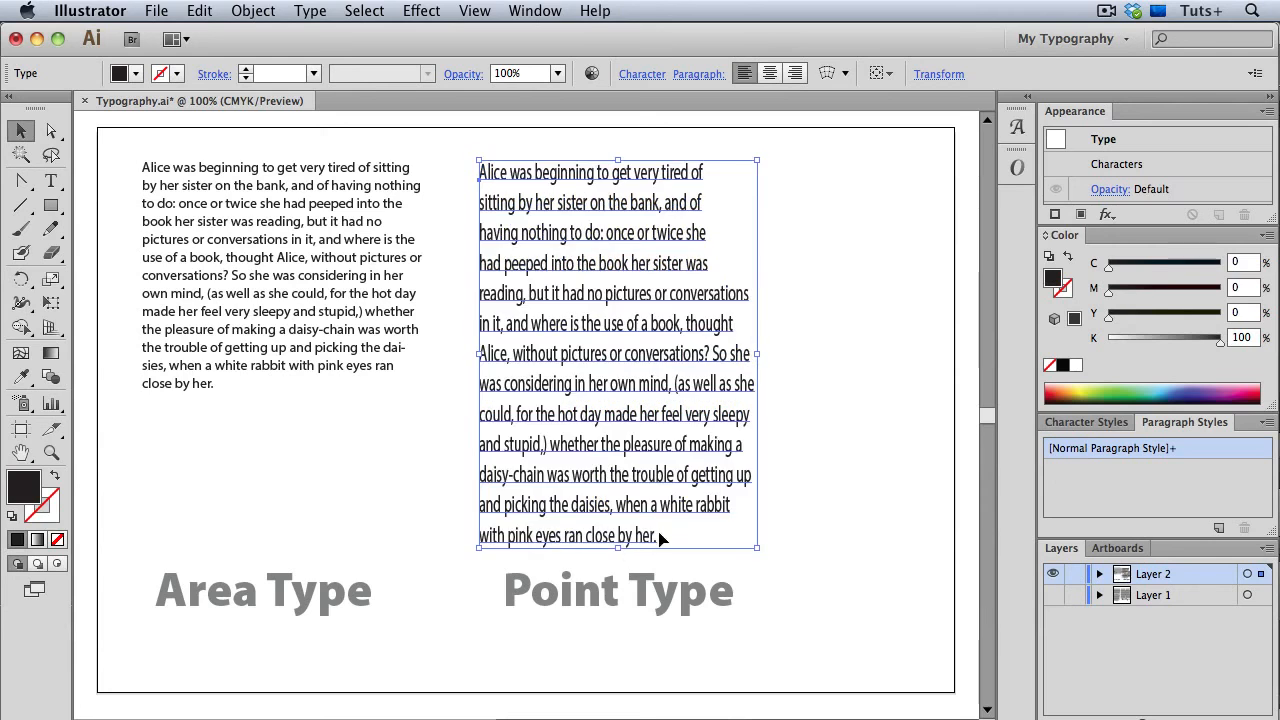
# - Select part of the word "getting" in the stretched point type and examine its horizontal scale in the character settings
pyautogui.click(789, 483)
pyautogui.doubleClick(693, 474)
pyautogui.moveTo(693, 474); pyautogui.dragTo(718, 475)
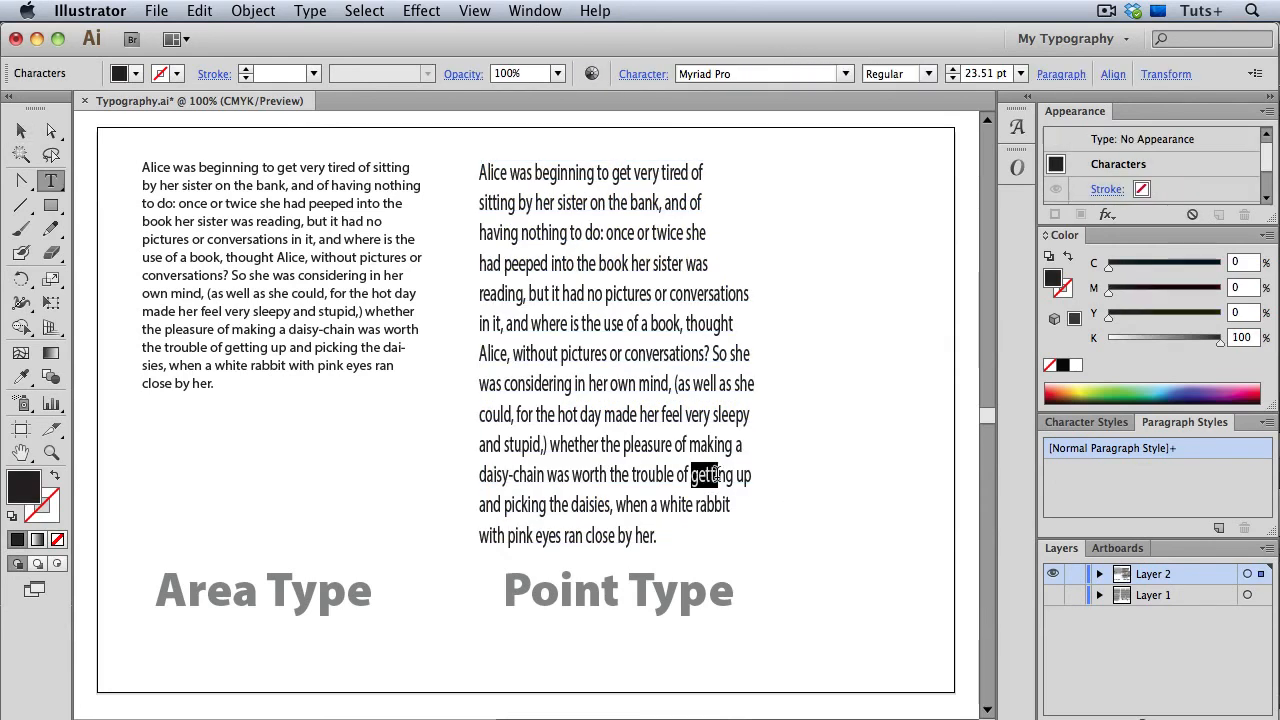
pyautogui.click(628, 72)
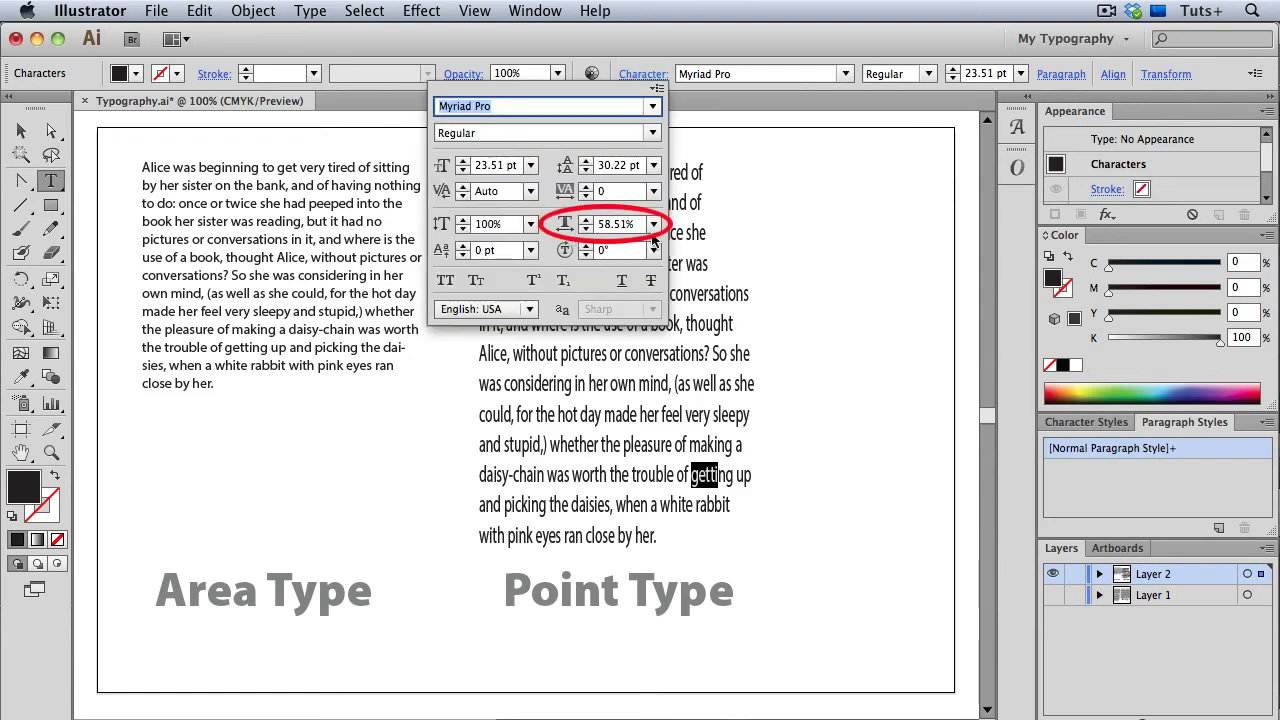
# - Select the "Point Type" heading and enlarge it by pulling its upper-right corner outward
pyautogui.click(20, 130)
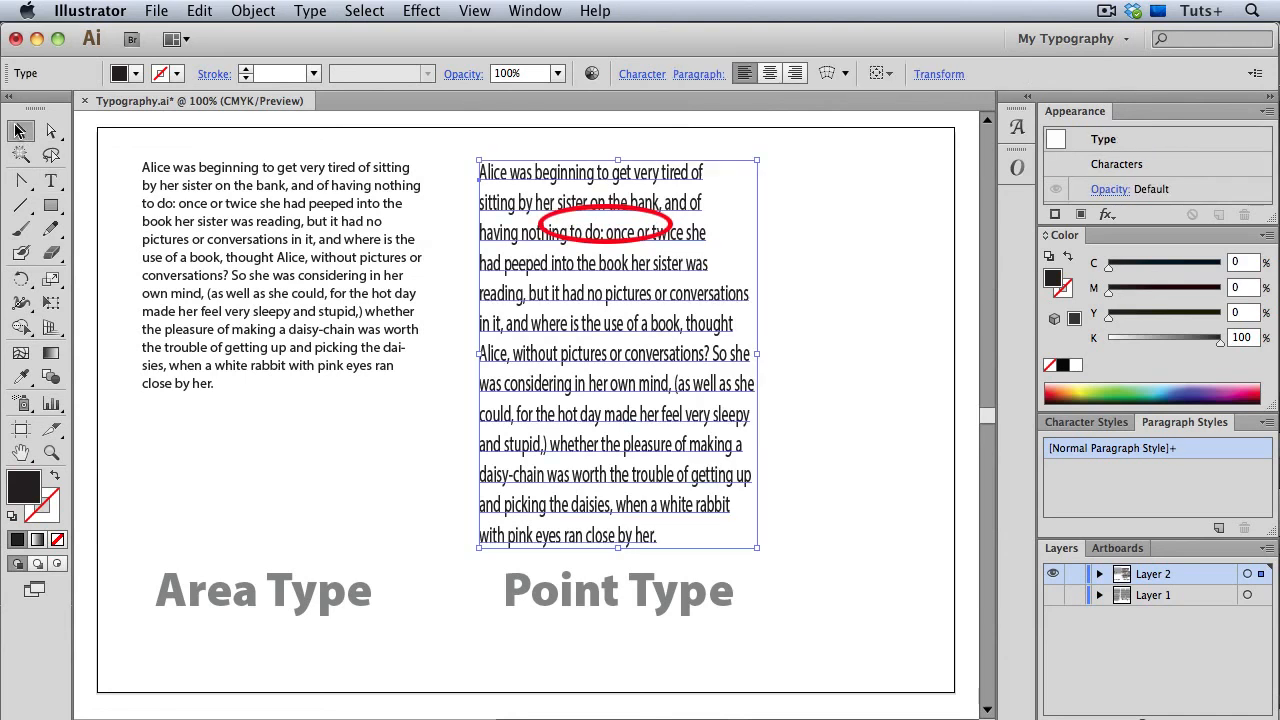
pyautogui.click(548, 600)
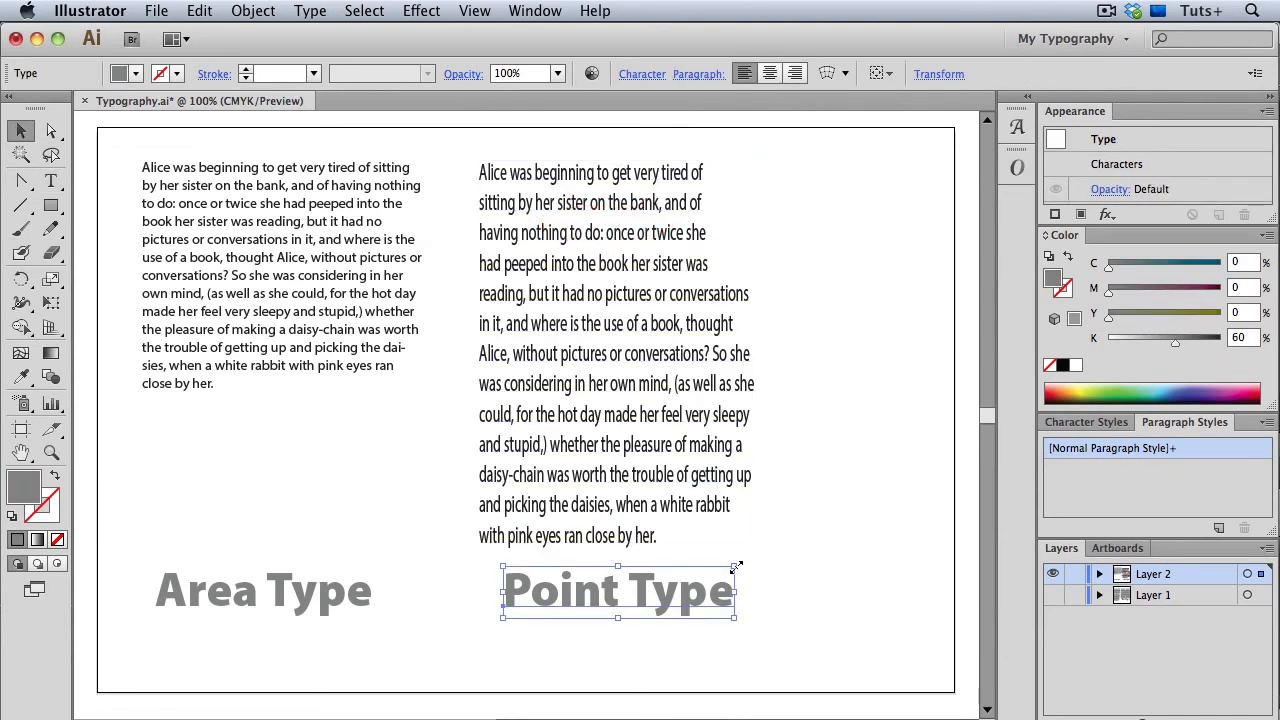
pyautogui.moveTo(735, 566); pyautogui.dragTo(906, 460)
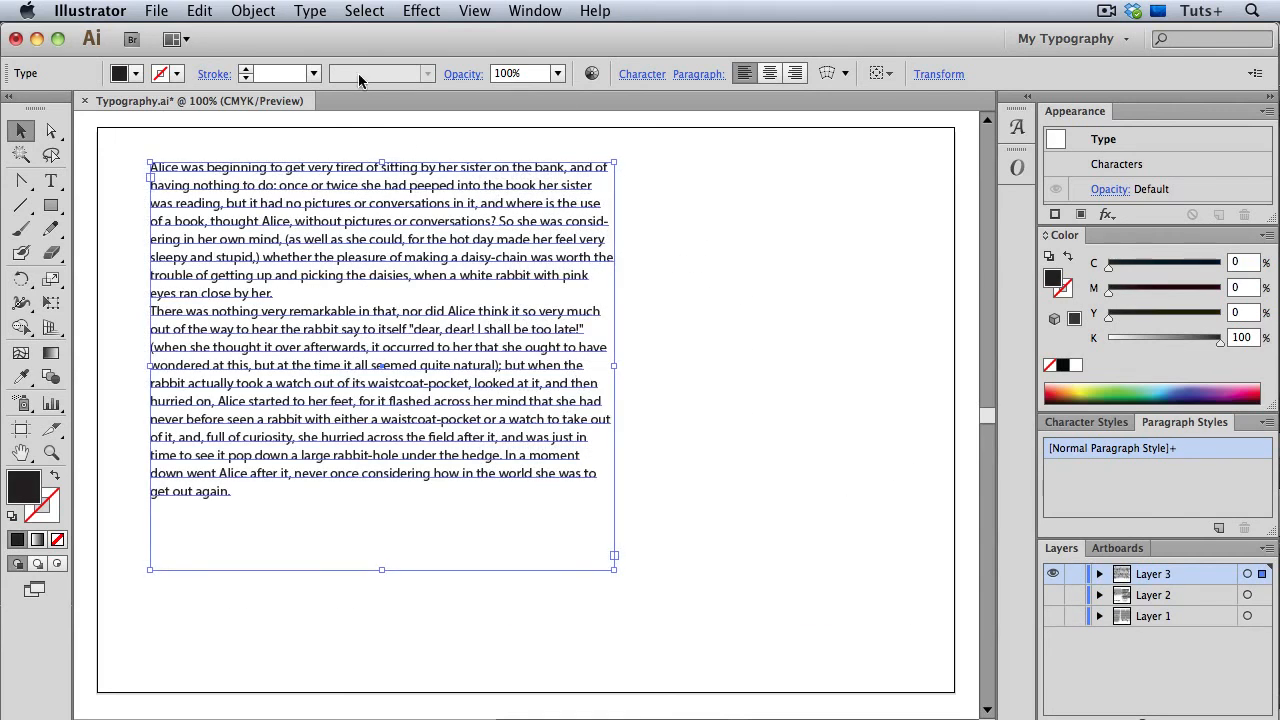
# - In the two-paragraph Alice frame's Area Type Options, enable the preview, set the width to 400 px and use two columns
pyautogui.click(322, 12)
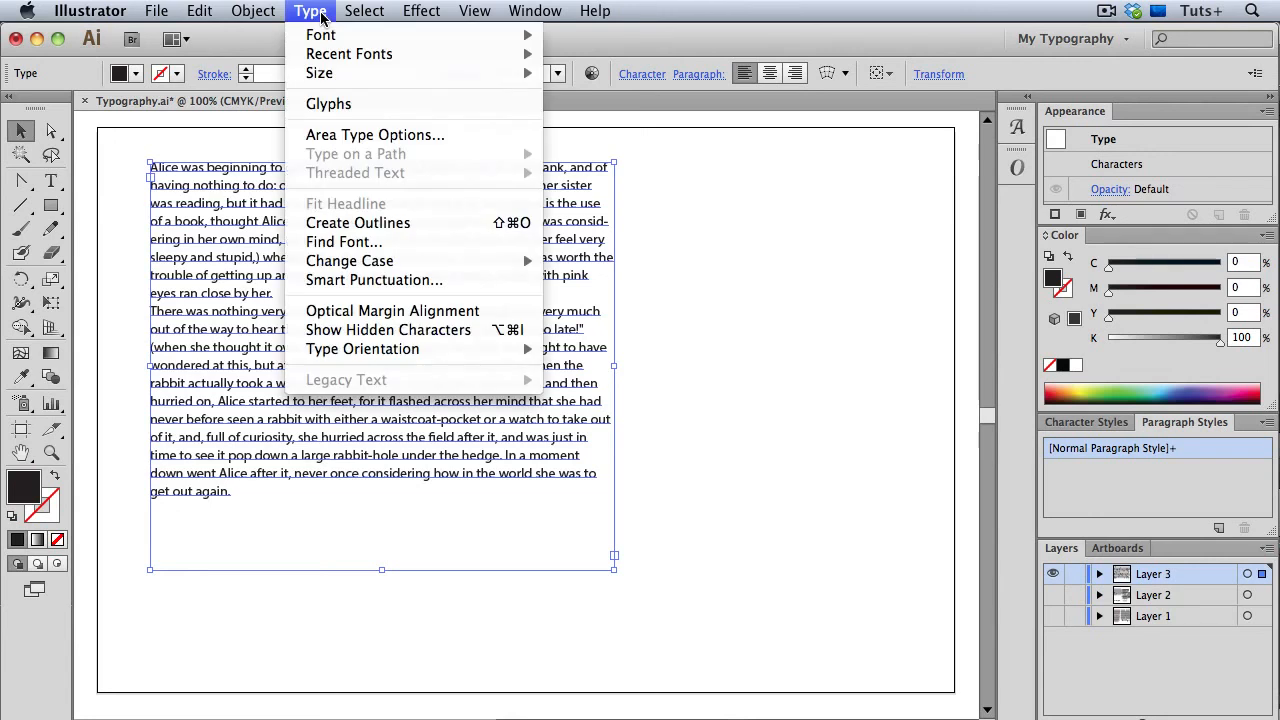
pyautogui.click(367, 133)
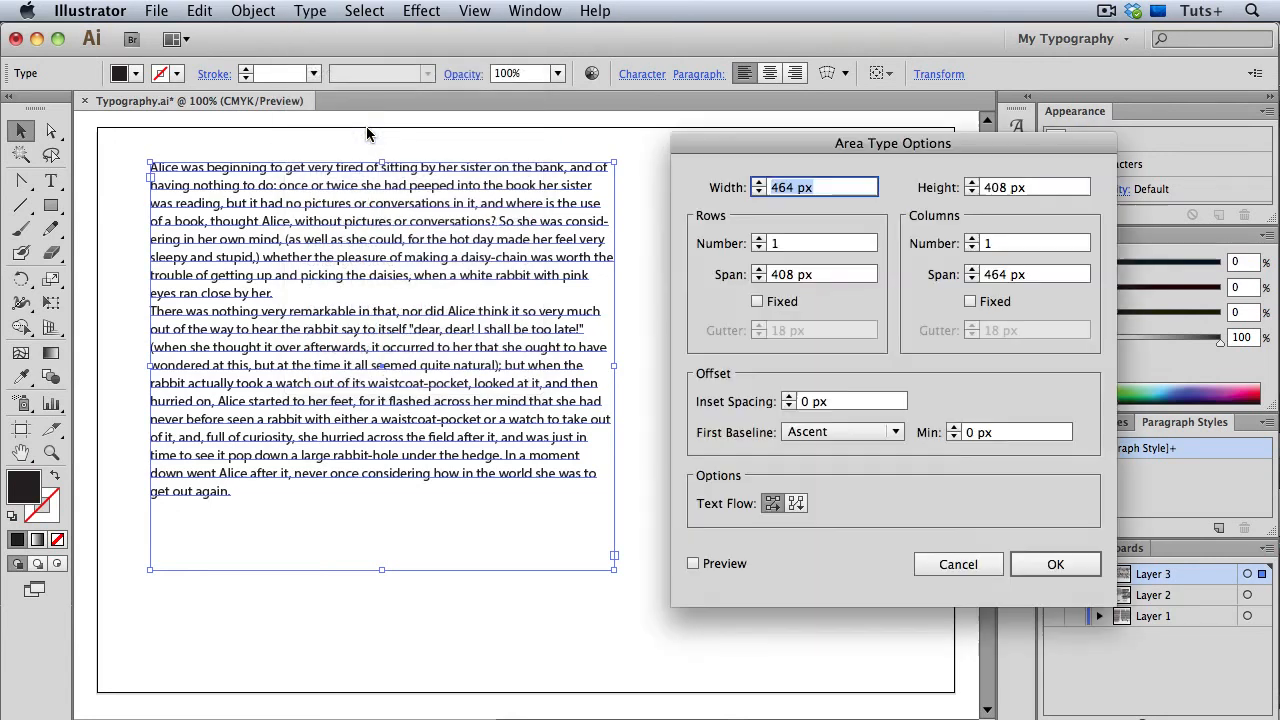
pyautogui.click(702, 567)
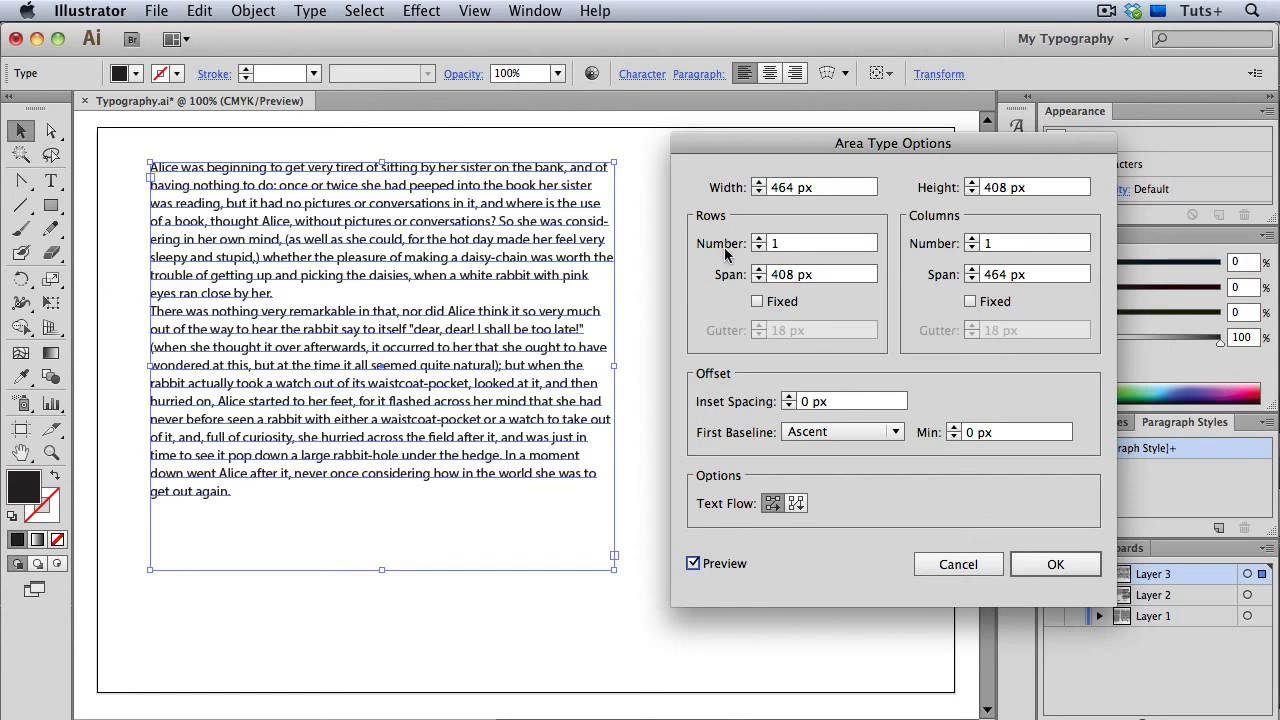
pyautogui.click(722, 193)
pyautogui.write('400')
pyautogui.press('Tab')
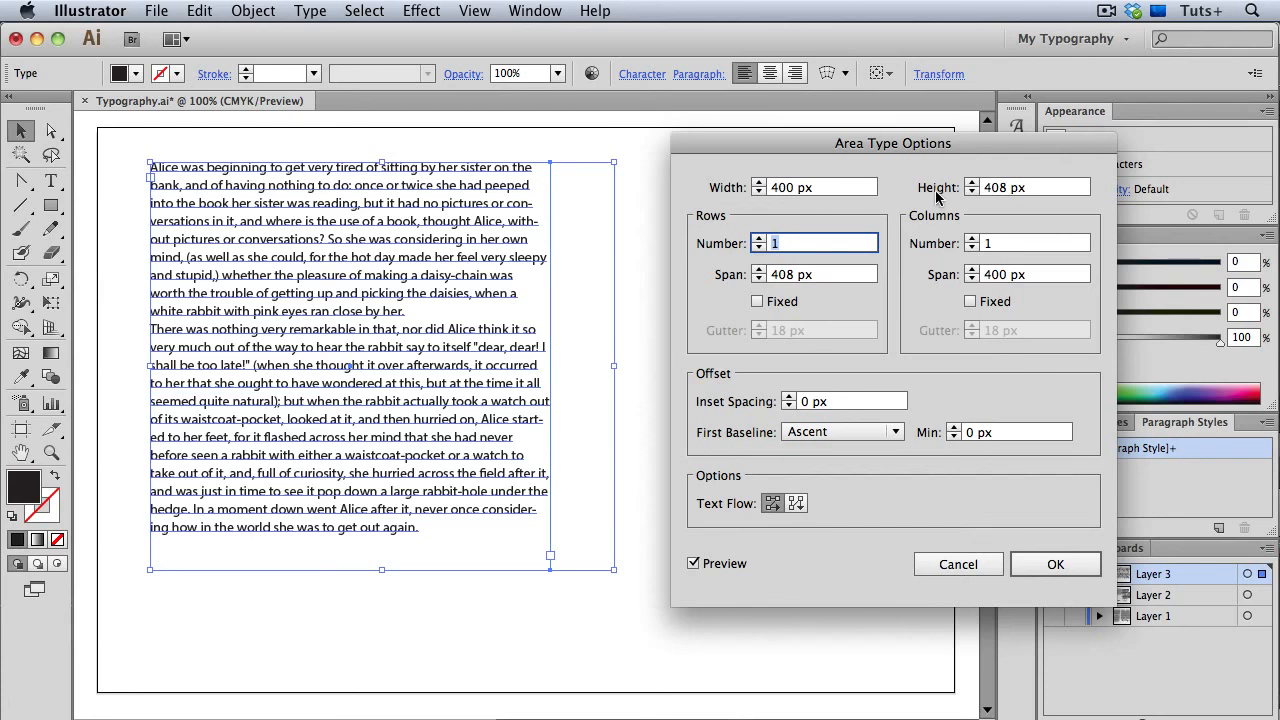
pyautogui.click(971, 240)
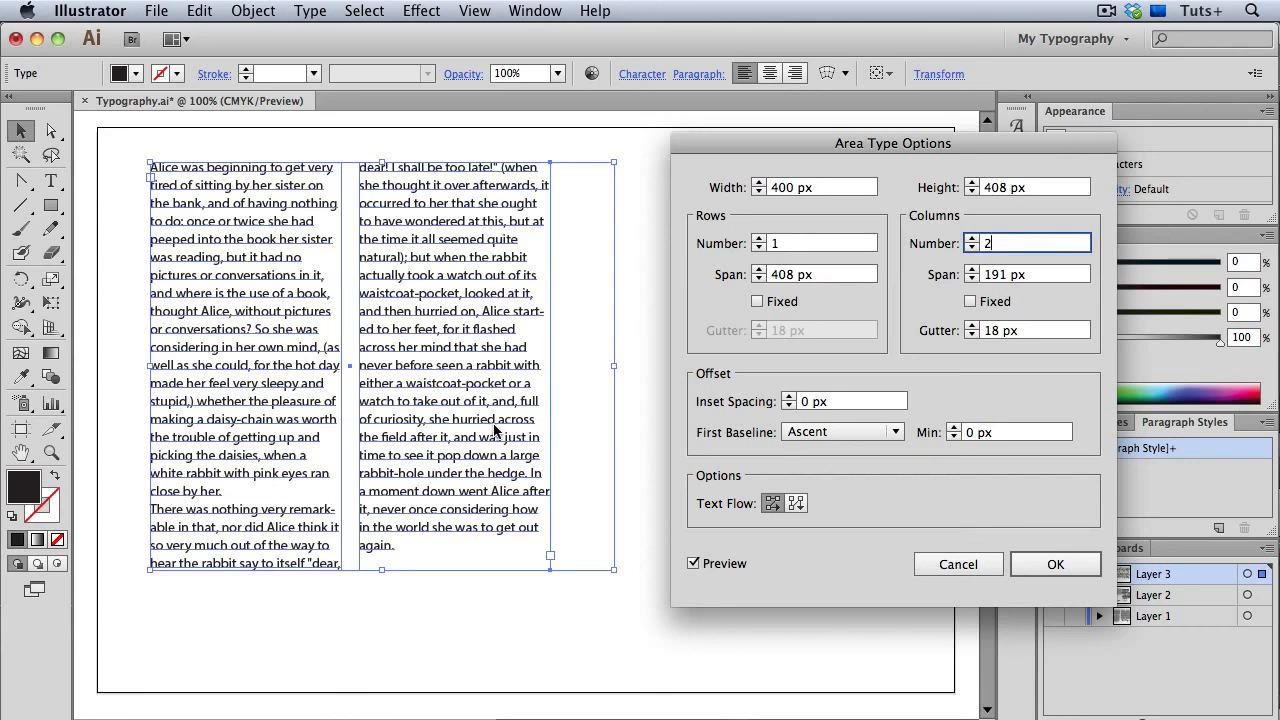
# - Set the frame's inset spacing to 6 px and apply the Area Type Options
pyautogui.click(712, 410)
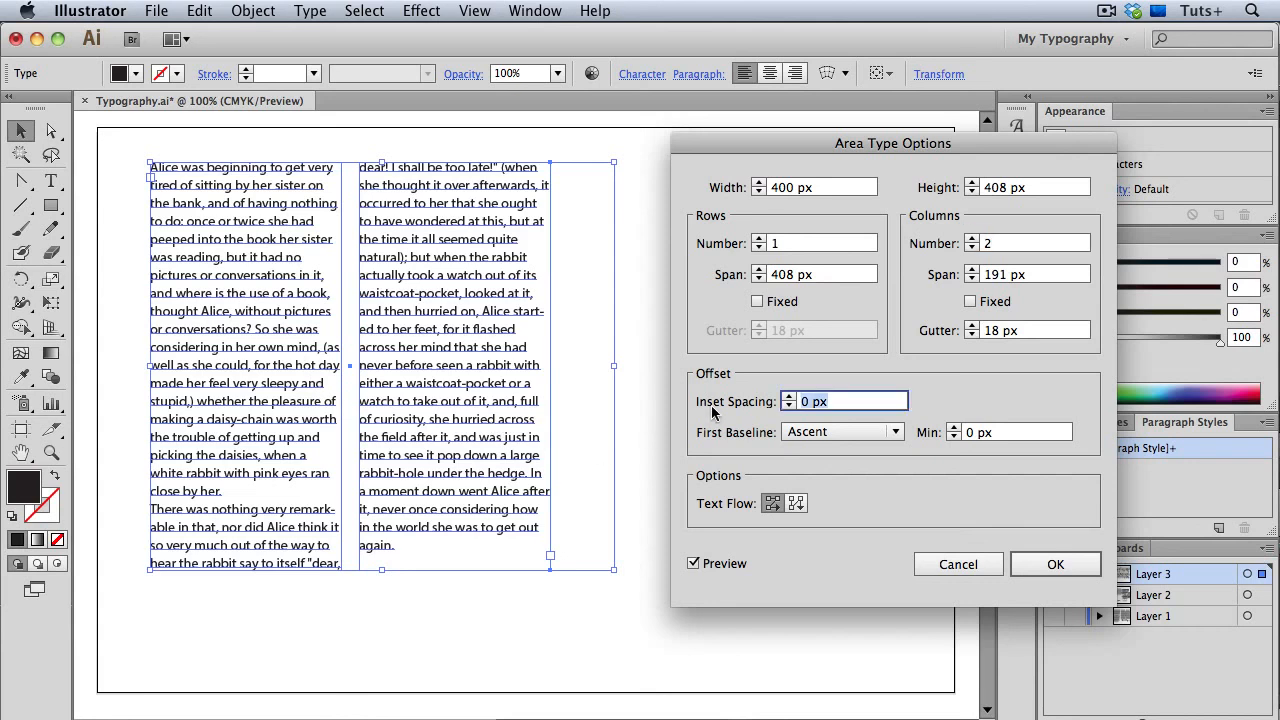
pyautogui.press('Up')
pyautogui.press('Up')
pyautogui.press('Up')
pyautogui.press('Up')
pyautogui.press('Up')
pyautogui.press('Up')
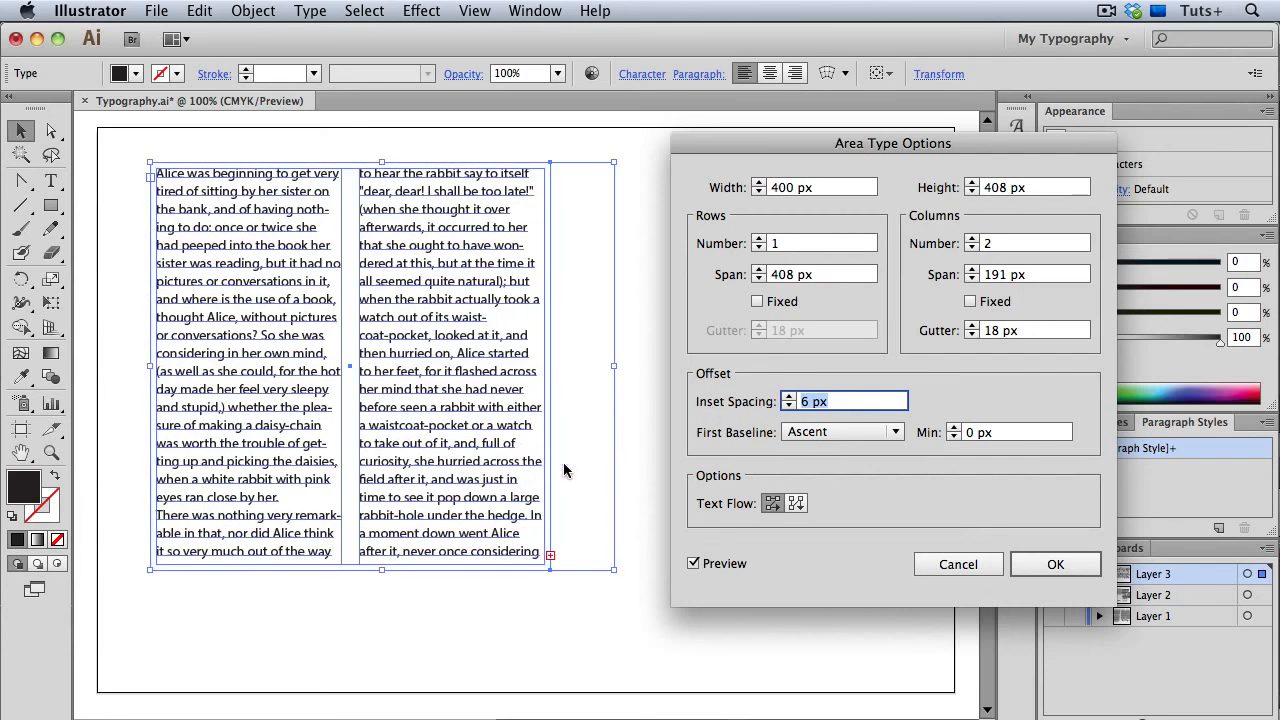
pyautogui.click(1024, 566)
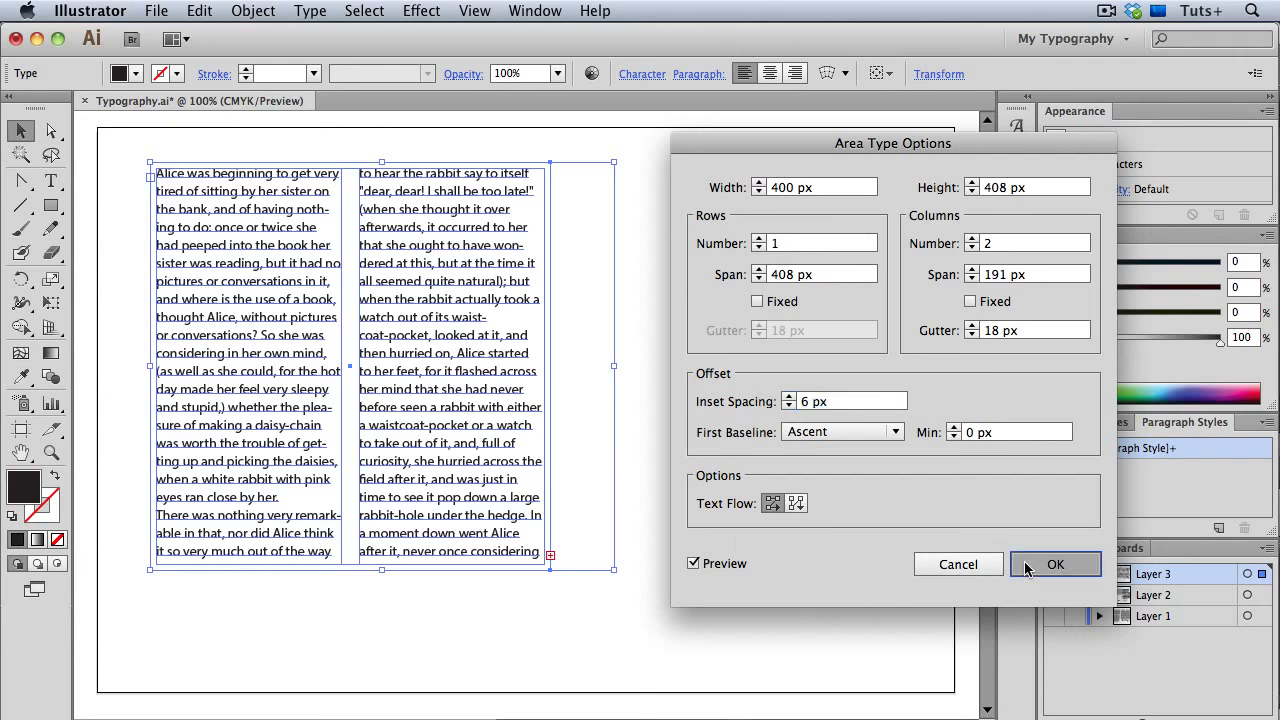